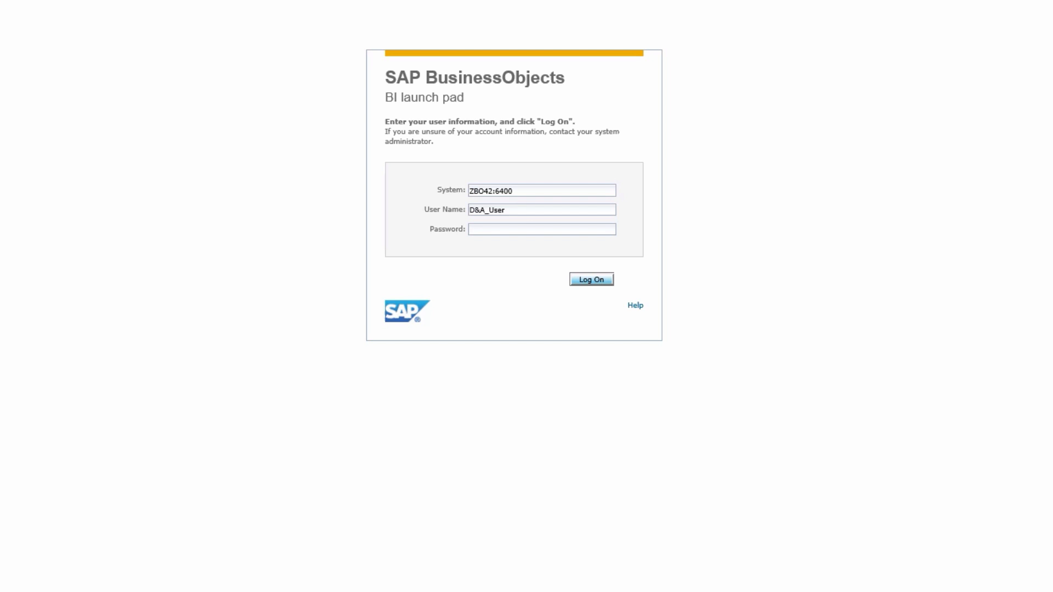
Enter the account password and log on to the BI launch pad.
left_click(525, 231)
type("******")
key("Return")
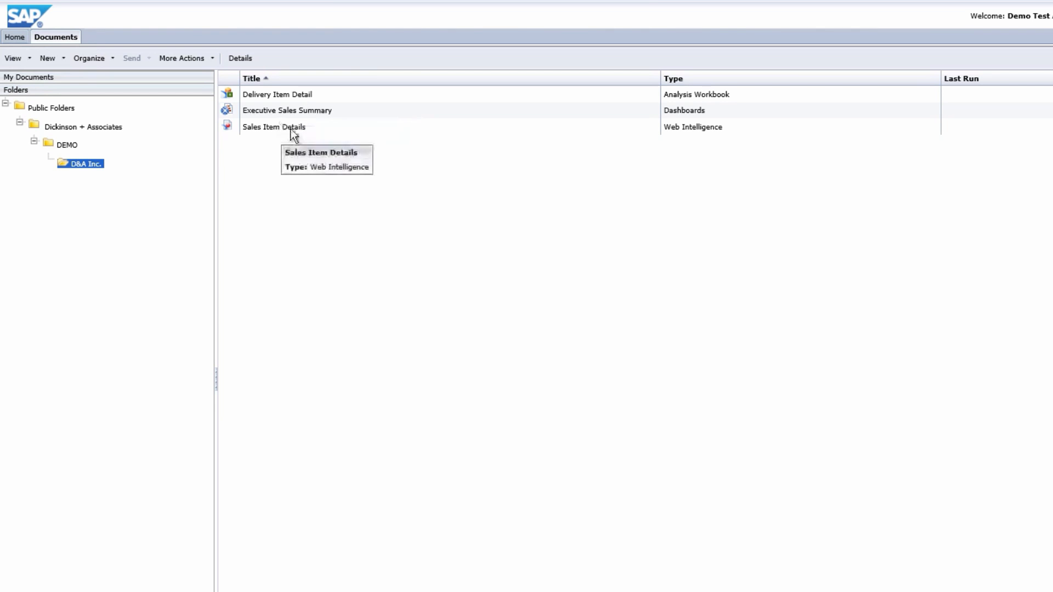
Open the Sales Item Details report from the D&A Inc. folder.
left_click(322, 127)
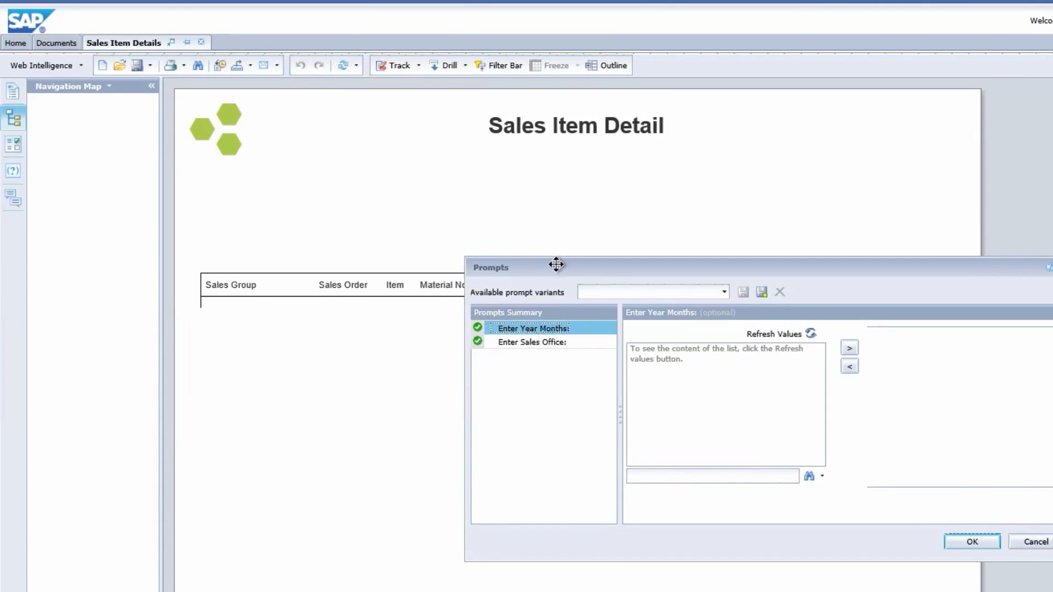
Answer the Sales Office prompt with SOUTHWEST DENVER.
left_click_drag(563, 261, 380, 219)
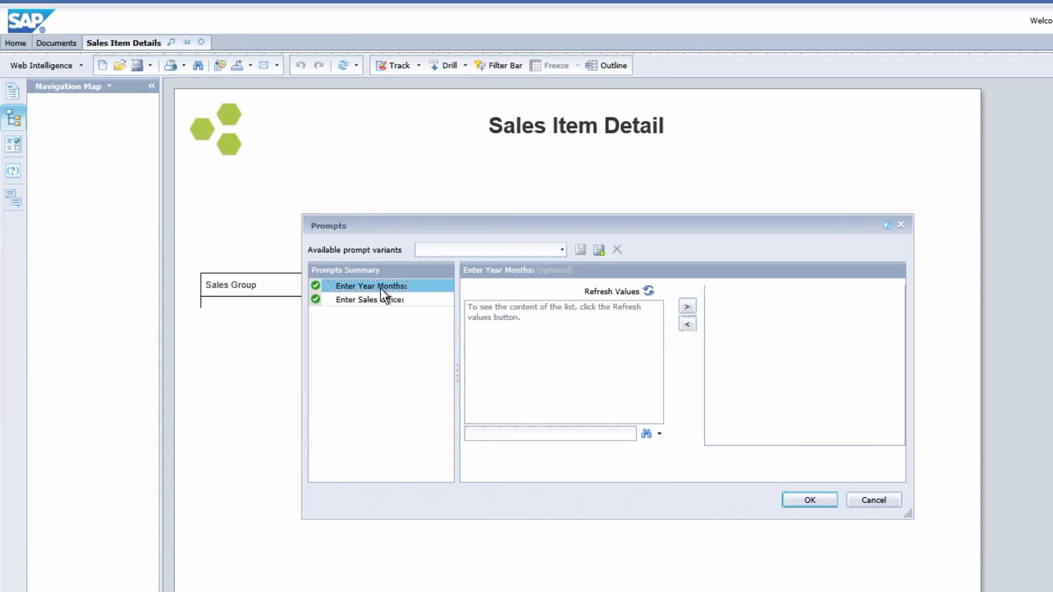
left_click(375, 300)
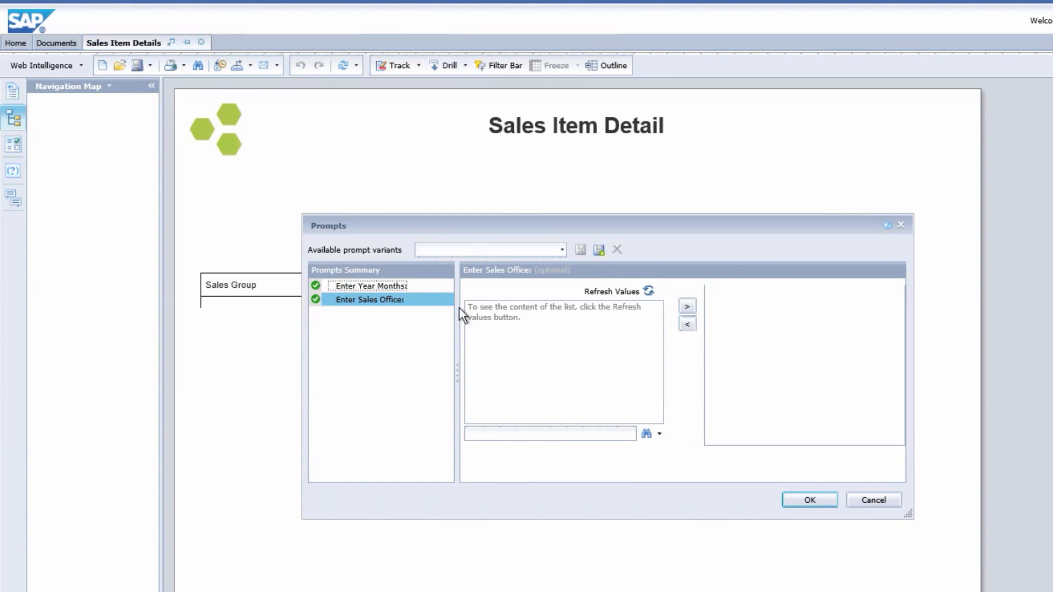
left_click(613, 292)
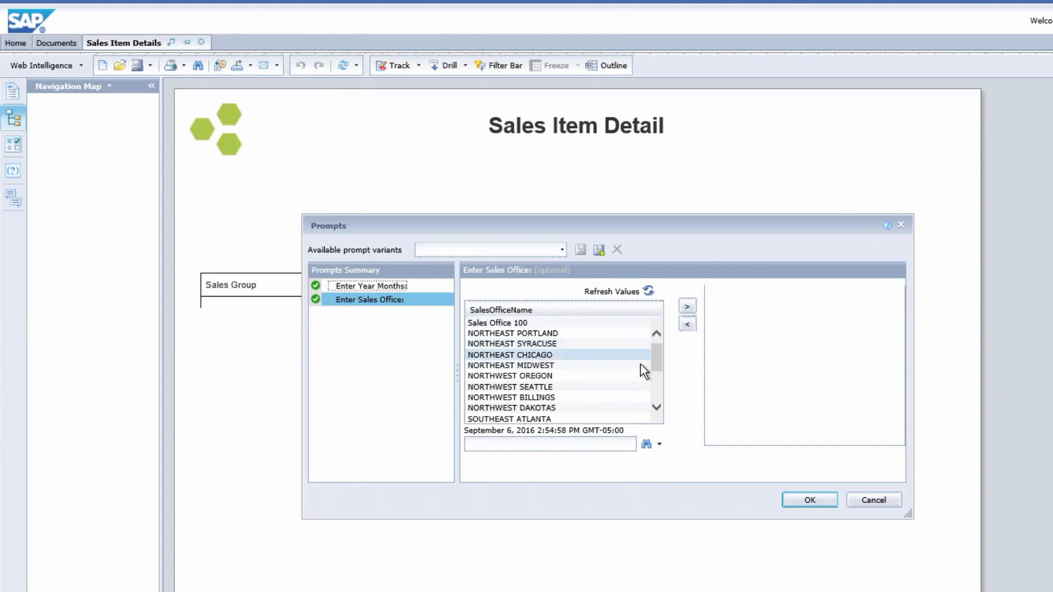
left_click_drag(658, 361, 659, 403)
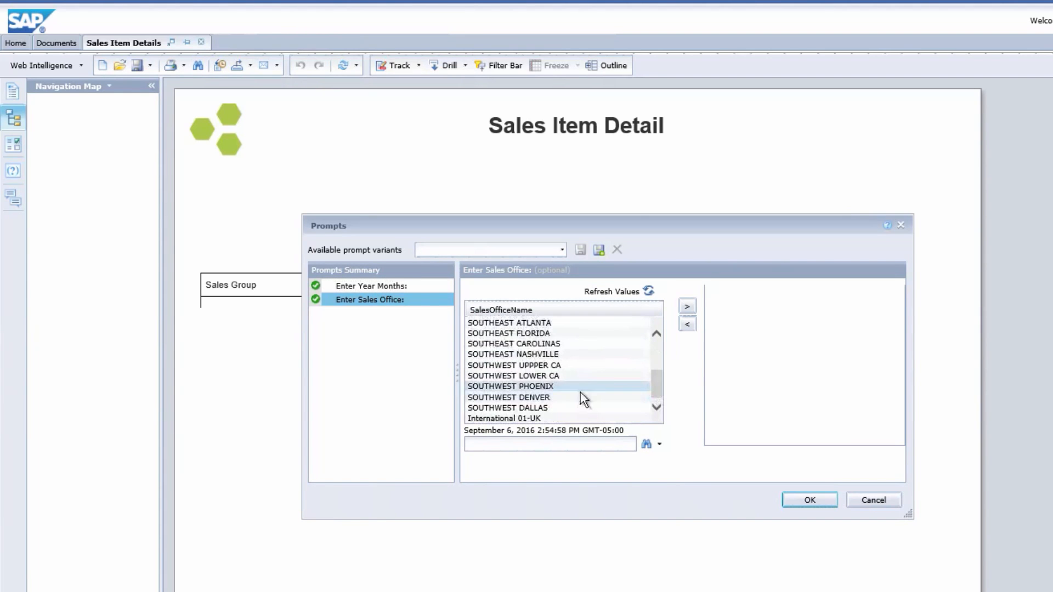
left_click(561, 396)
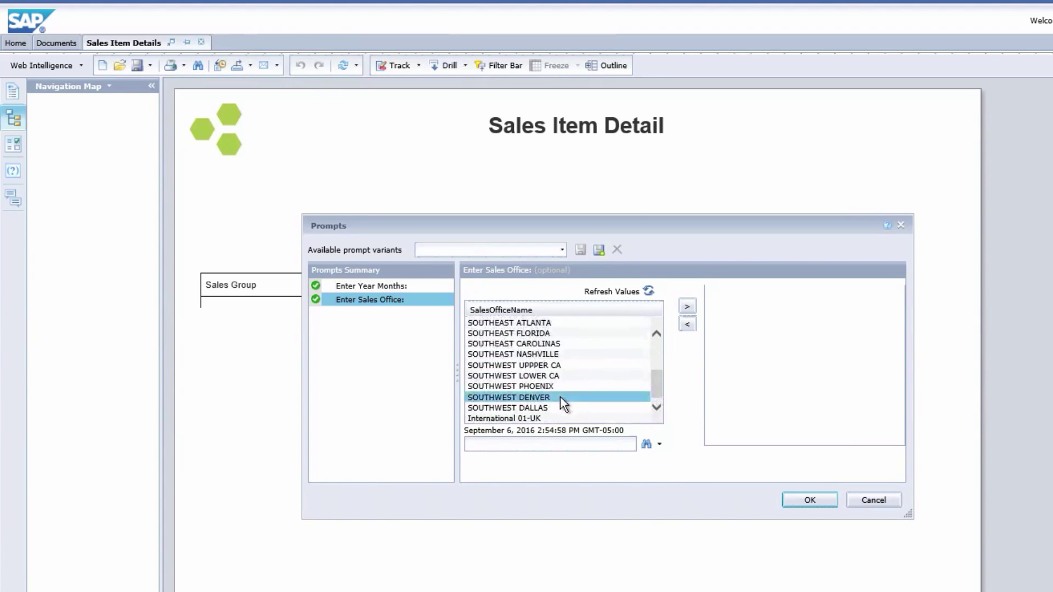
left_click(687, 307)
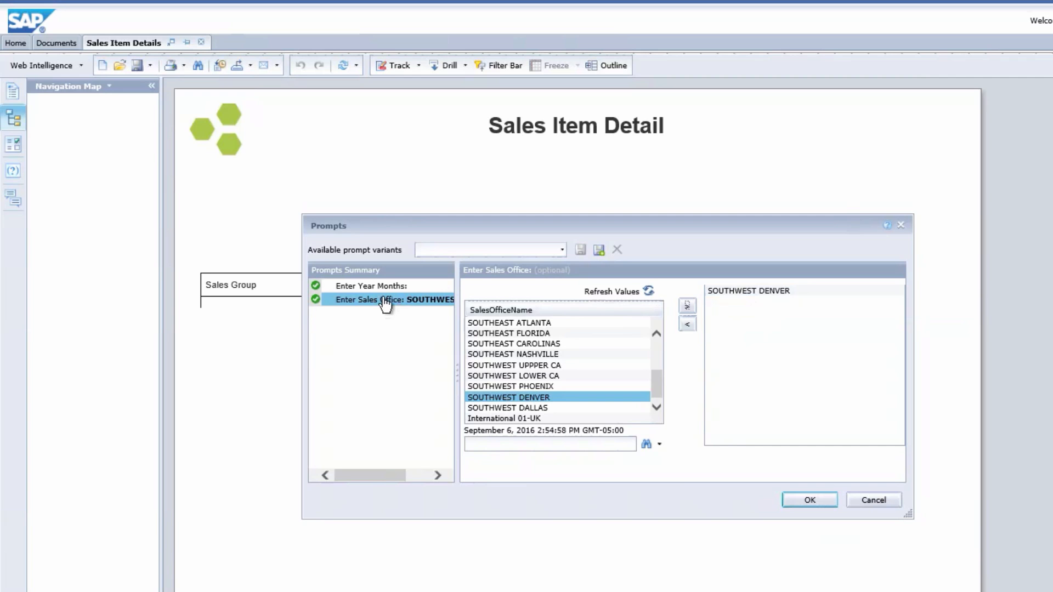
Answer the Year Months prompt with 201608 and run the report.
left_click(371, 285)
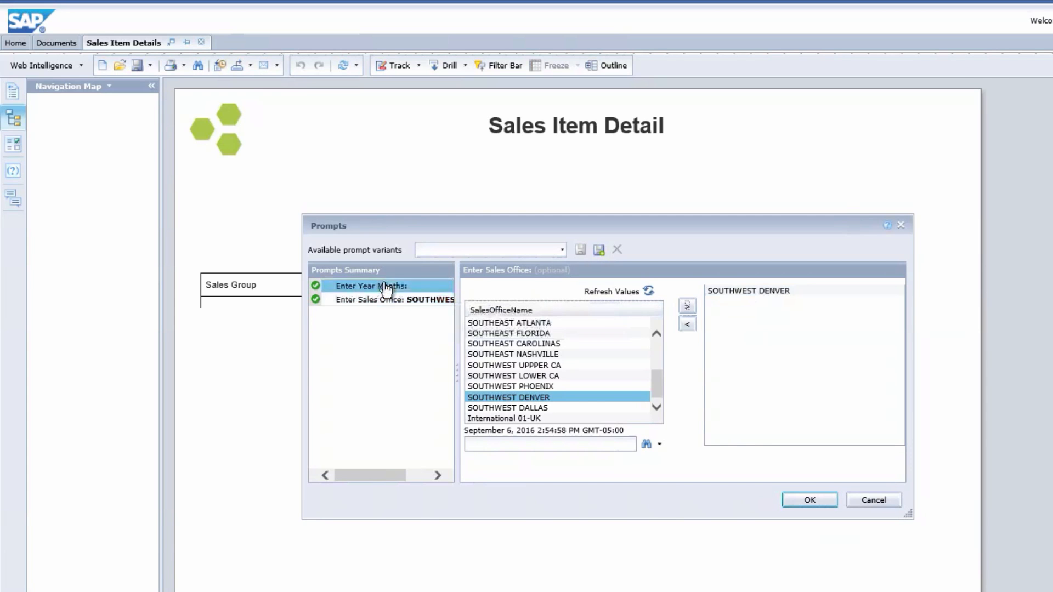
left_click(624, 292)
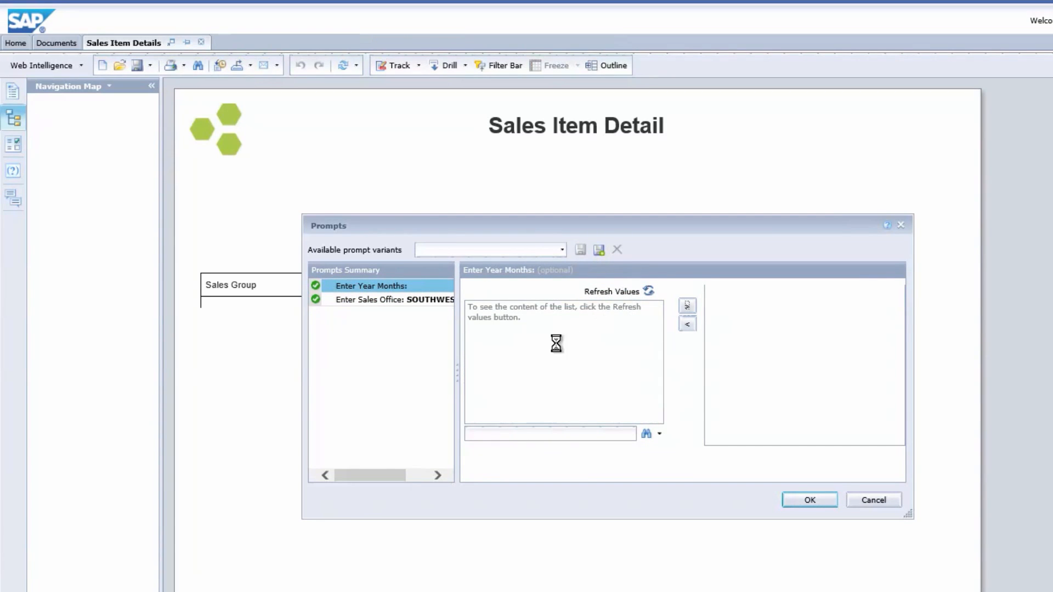
left_click(498, 365)
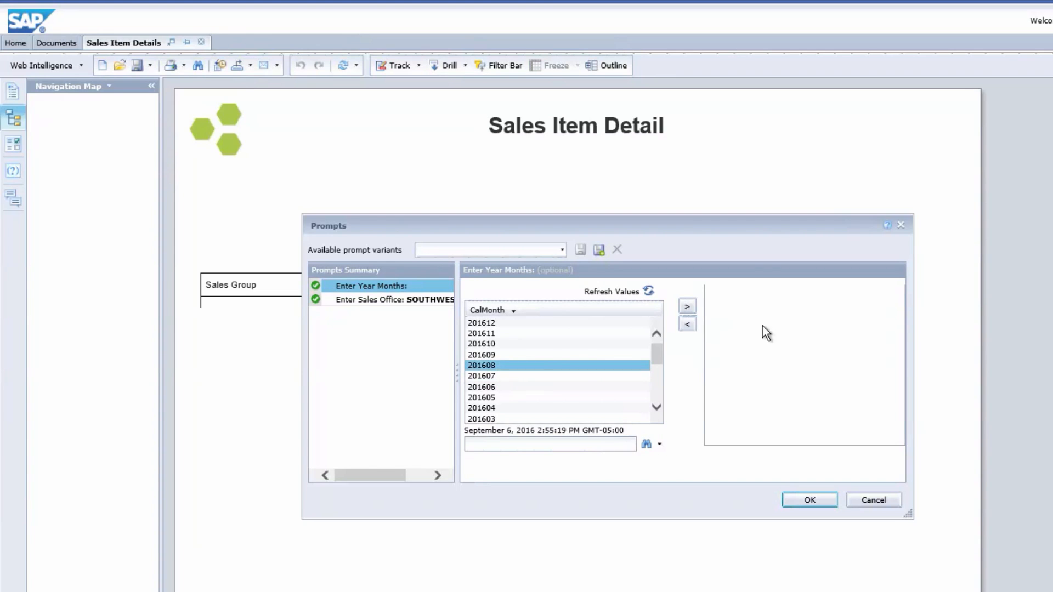
left_click(686, 308)
left_click(811, 501)
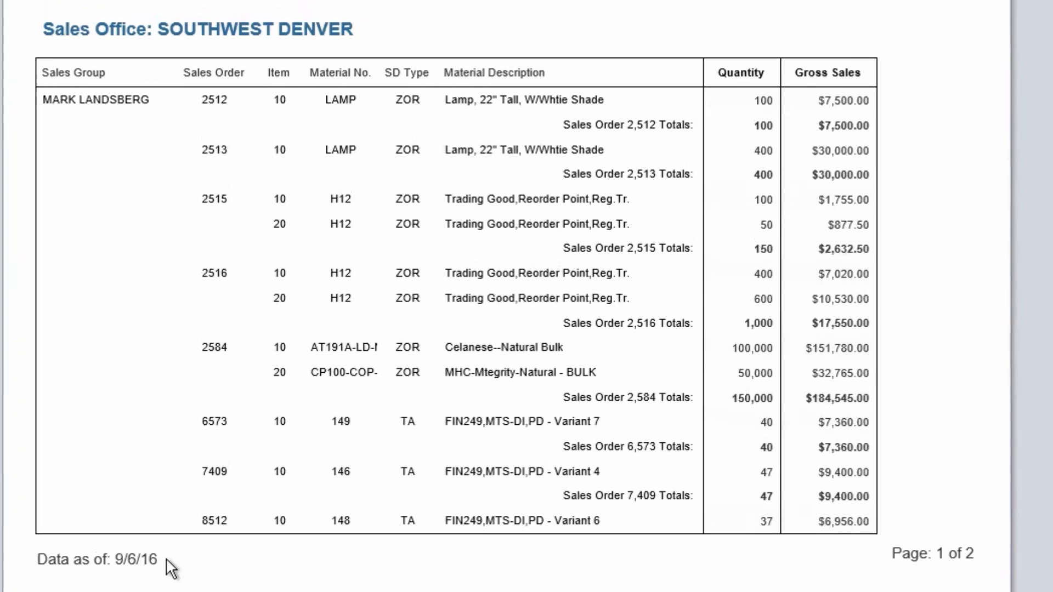
scroll(169, 560, "up", 5)
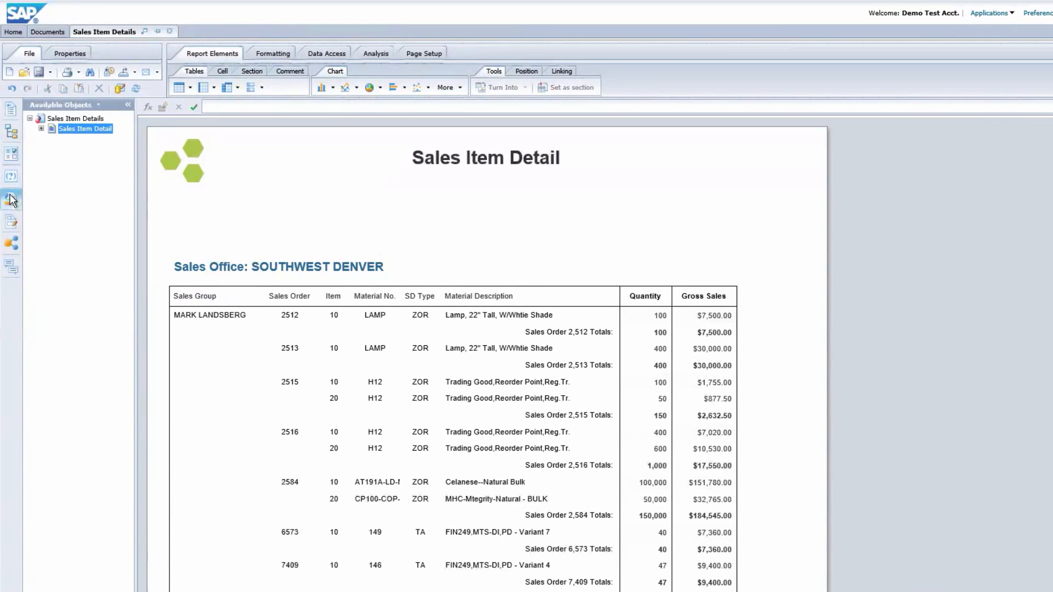
Insert IsReturnItem as a column after SD Type and rename its header to Returns.
left_click(12, 200)
mouse_move(79, 177)
left_mouse_down()
mouse_move(185, 256)
mouse_move(435, 316)
left_mouse_up()
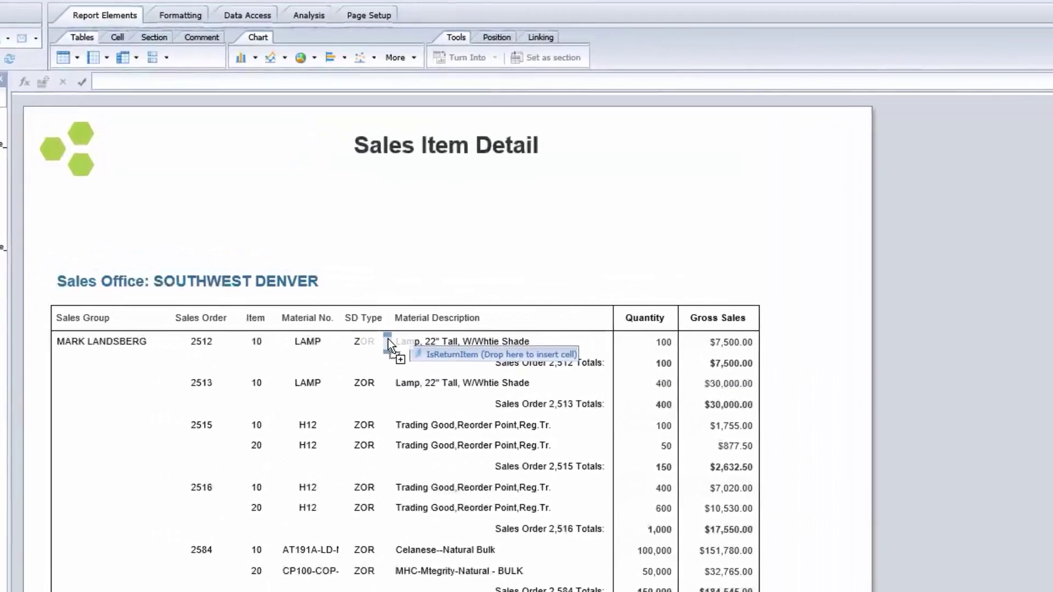
left_click_drag(435, 317, 441, 317)
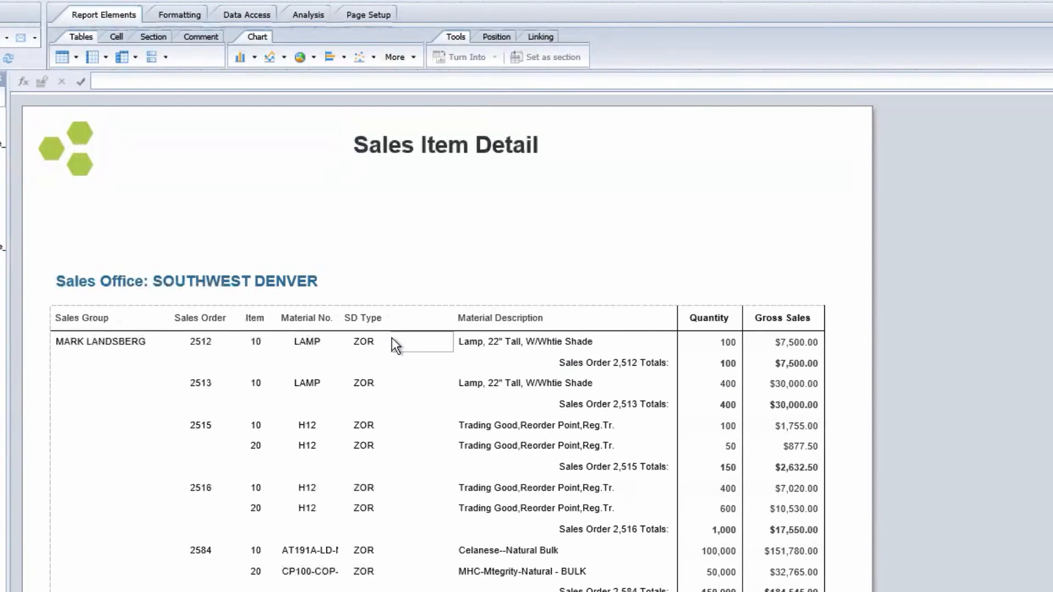
left_click(418, 318)
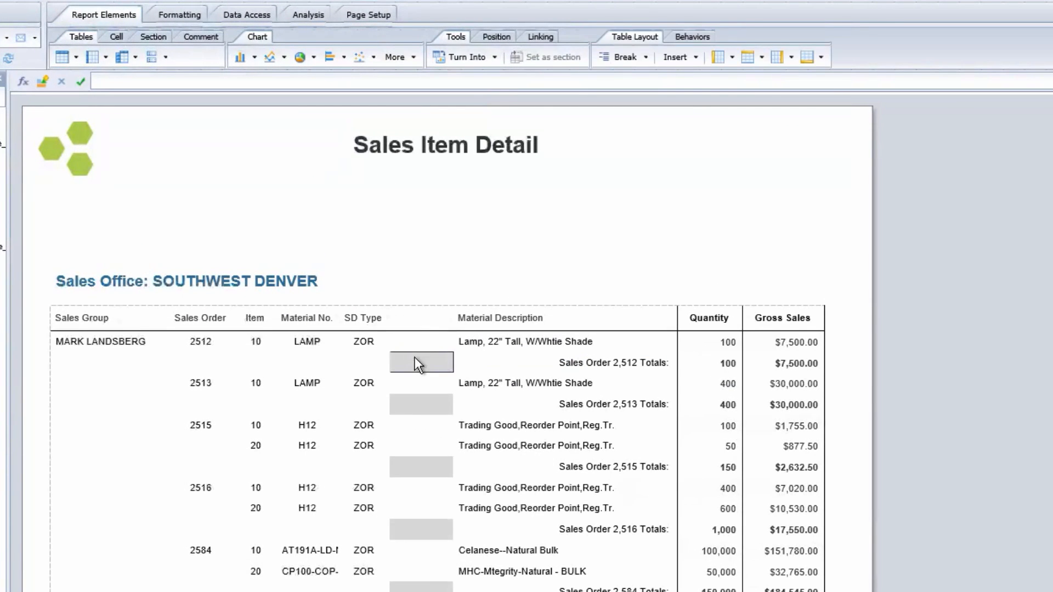
left_click(252, 79)
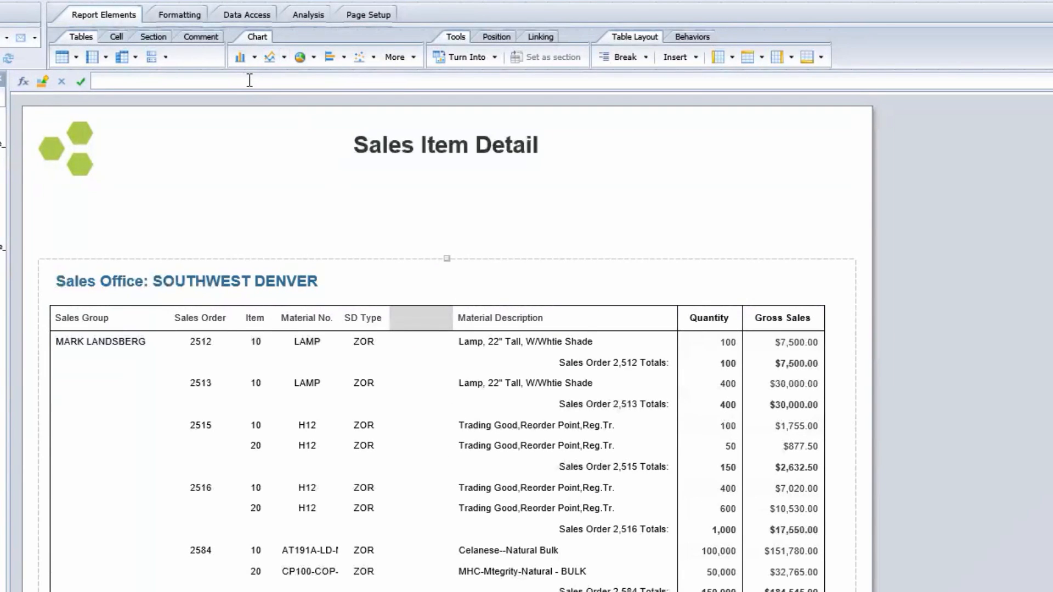
type("Returns")
key("Return")
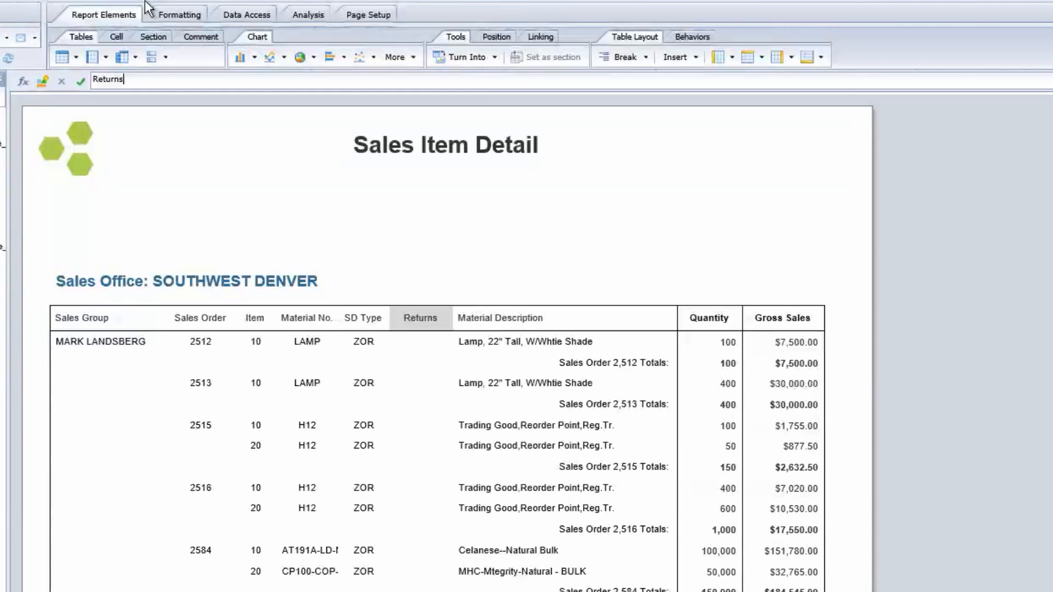
left_click(411, 335)
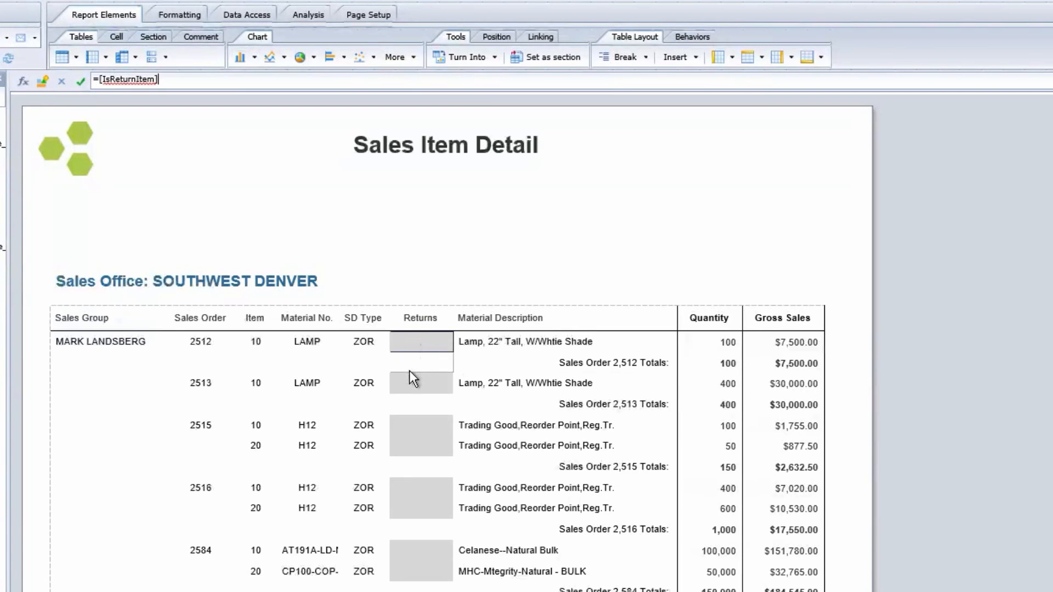
scroll(410, 371, "down", 1)
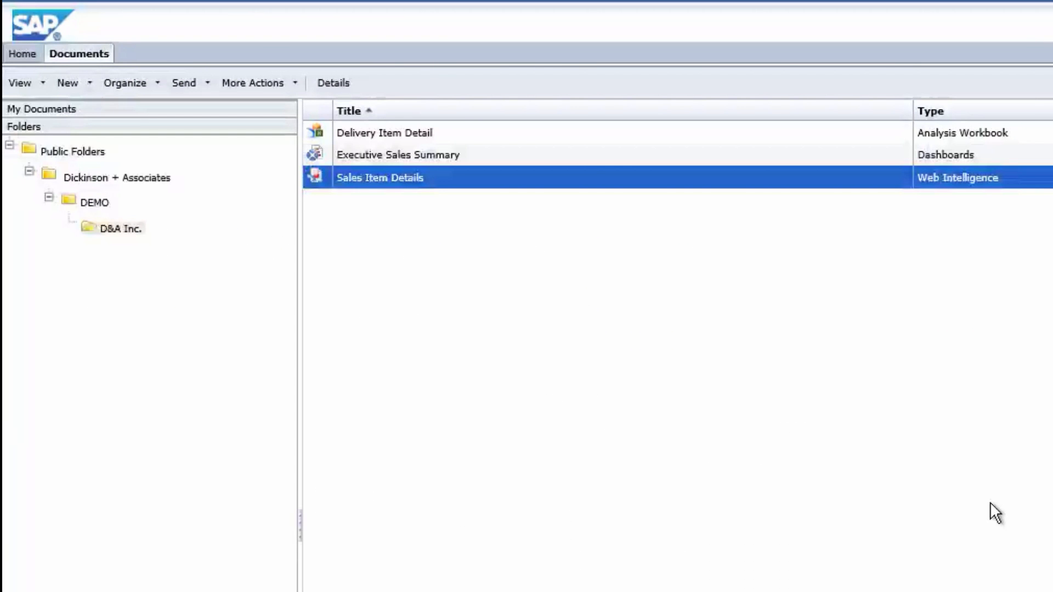
Open the Delivery Item Detail analysis workbook in Excel.
double_click(445, 131)
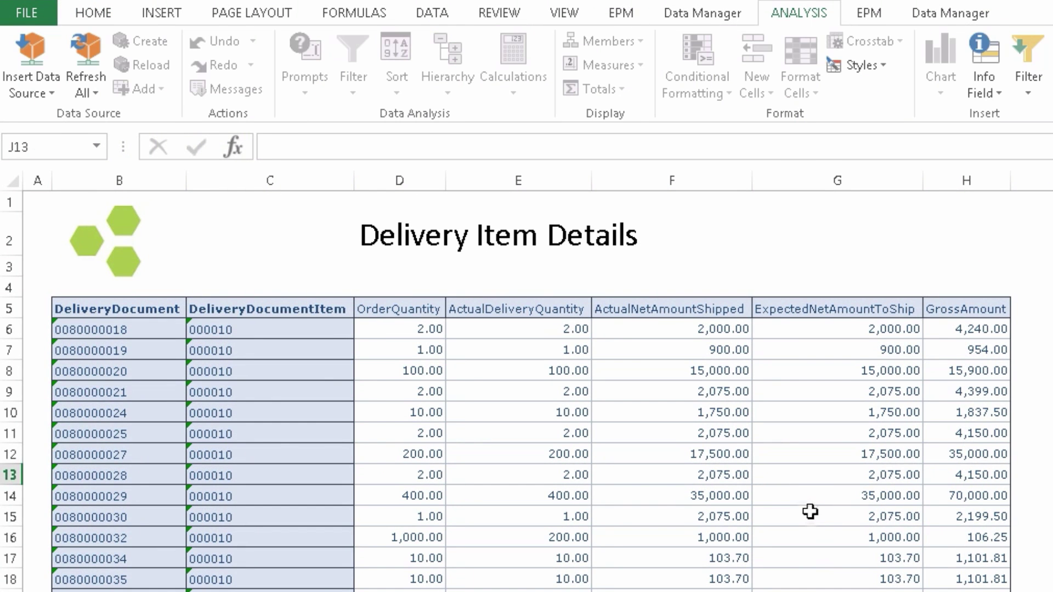
Show the Analysis design panel and add Sales Office Name to the rows.
left_click(810, 512)
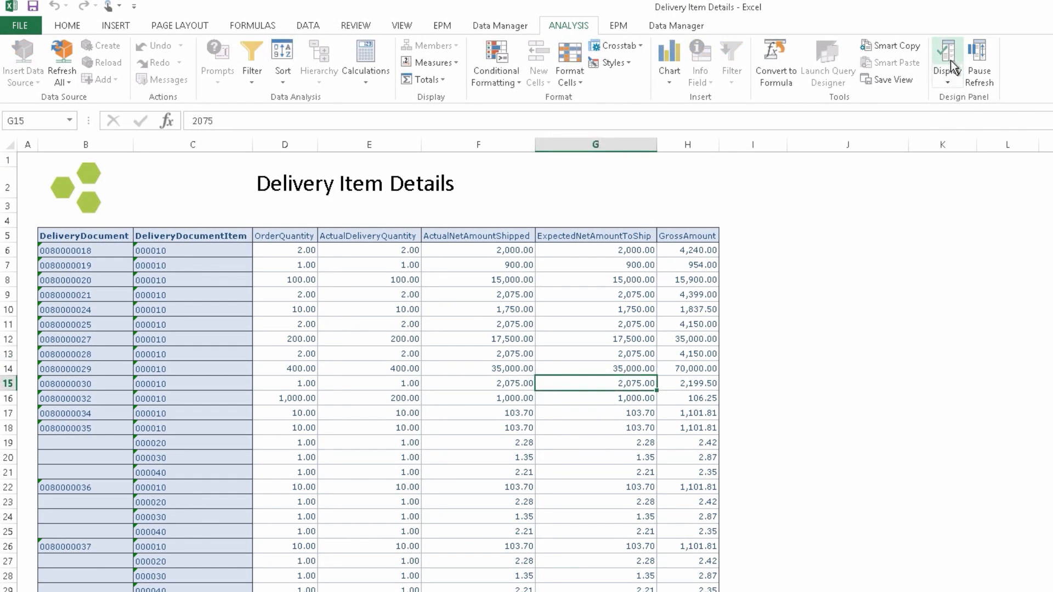
left_click(952, 72)
left_click(947, 57)
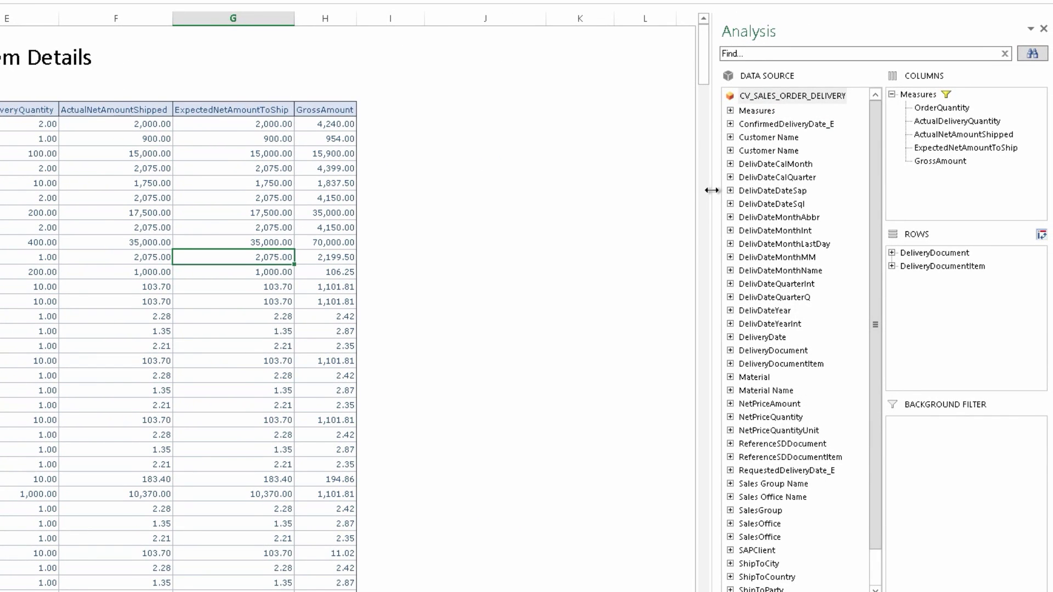
left_click_drag(711, 191, 615, 192)
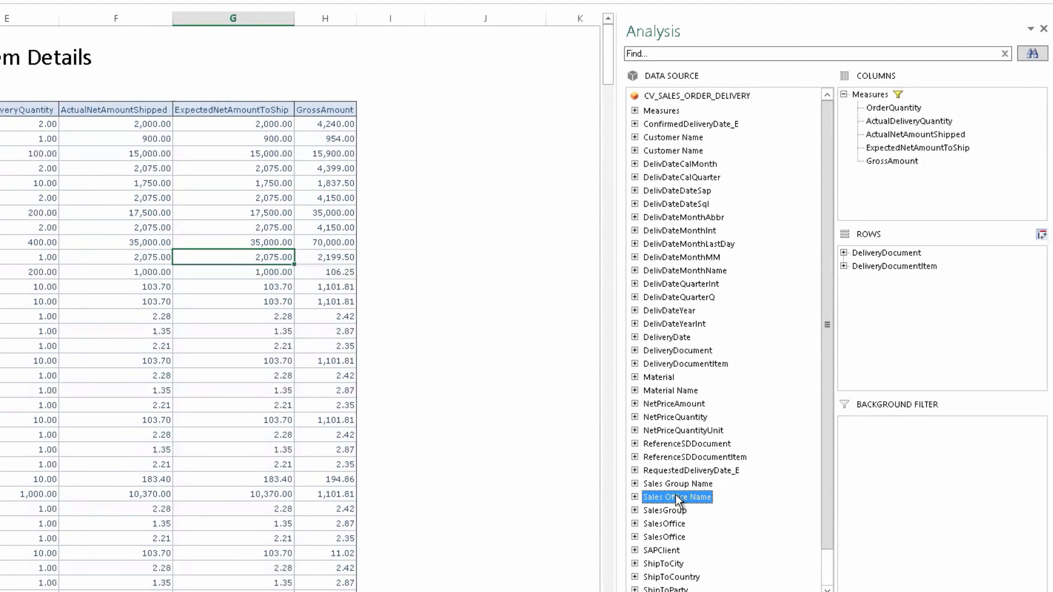
mouse_move(678, 495)
left_mouse_down()
mouse_move(881, 301)
mouse_move(890, 256)
left_mouse_up()
Filter Sales Office Name to SOUTHWEST DENVER only and add DelivDateCalMonth as a background filter.
right_click(879, 255)
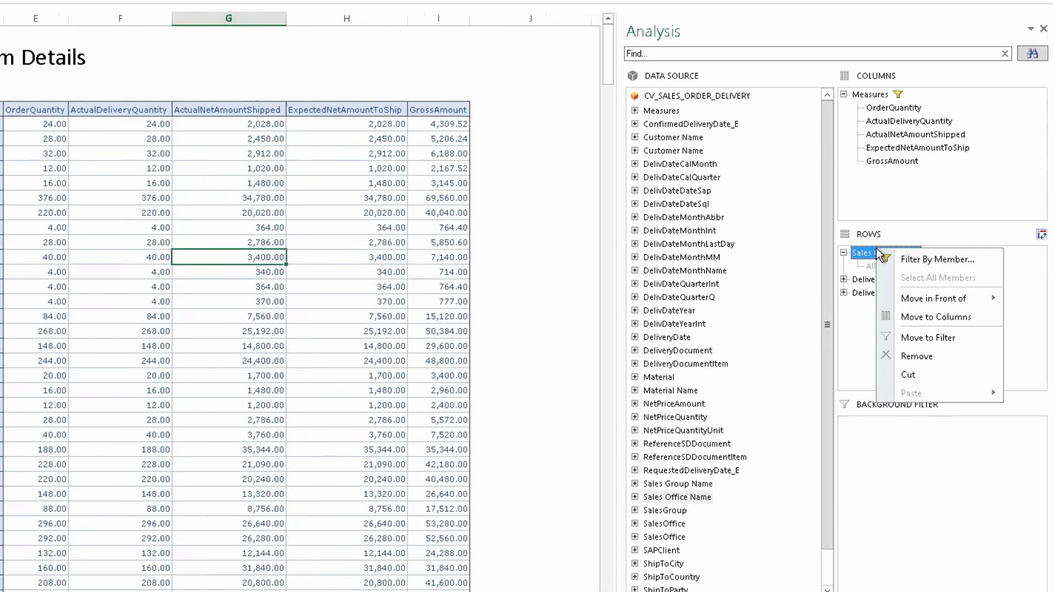
left_click(955, 258)
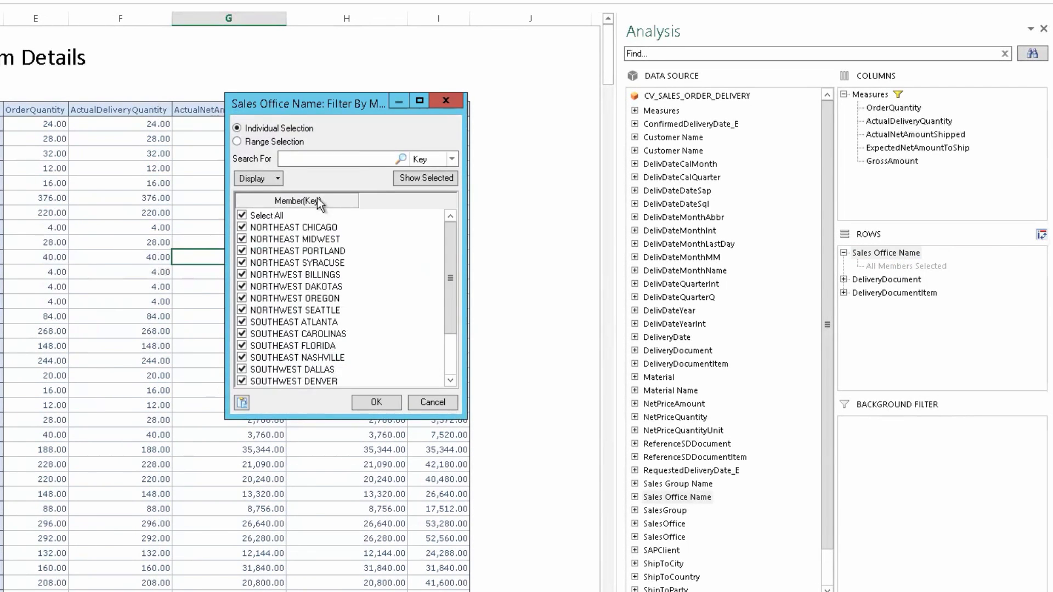
left_click(242, 216)
scroll(455, 335, "down", 3)
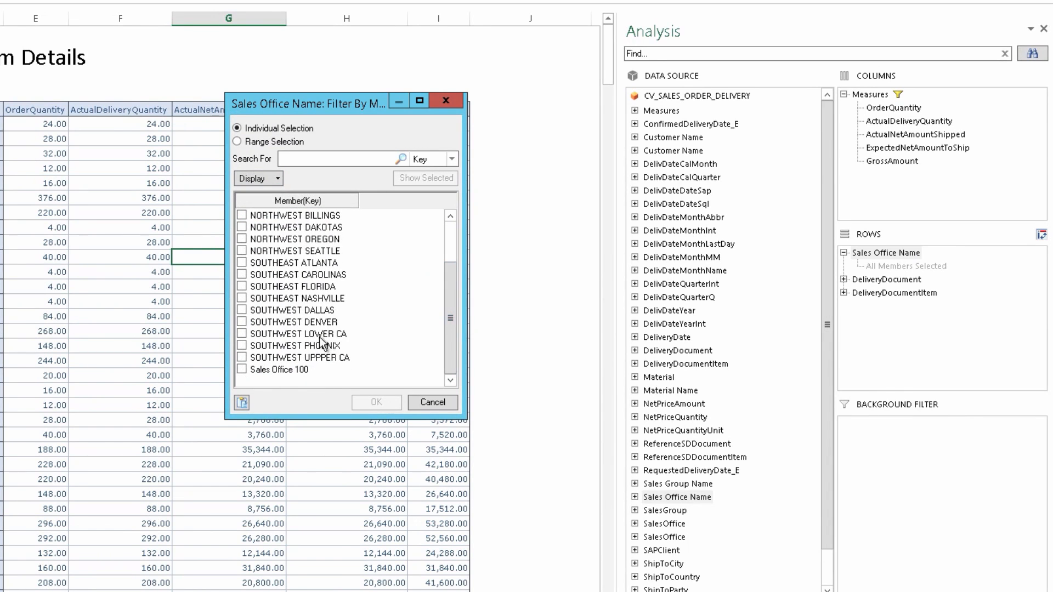
left_click(243, 321)
left_click(377, 403)
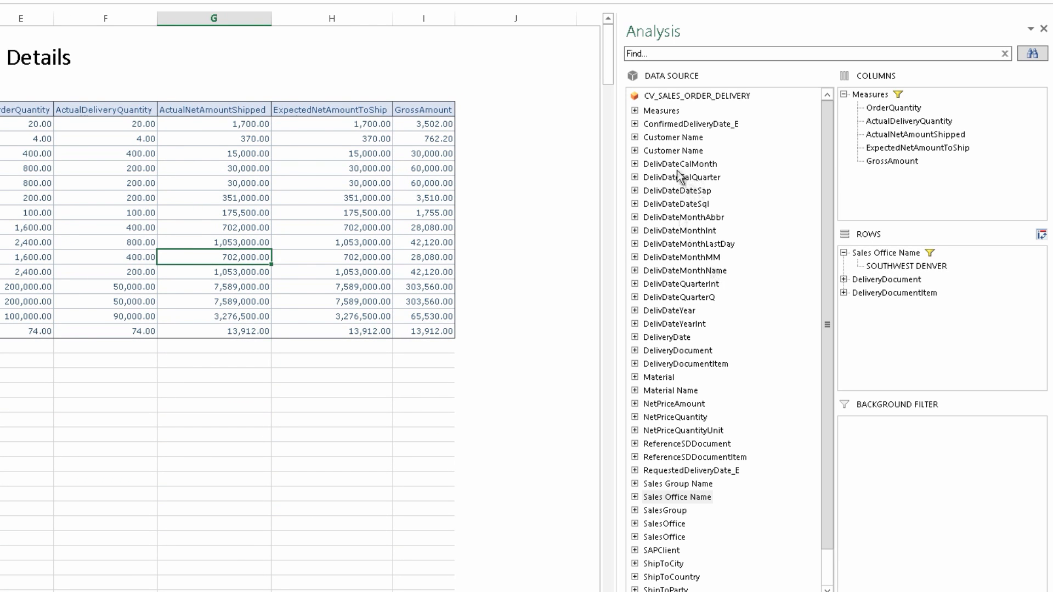
mouse_move(680, 164)
left_mouse_down()
mouse_move(811, 368)
mouse_move(893, 469)
left_mouse_up()
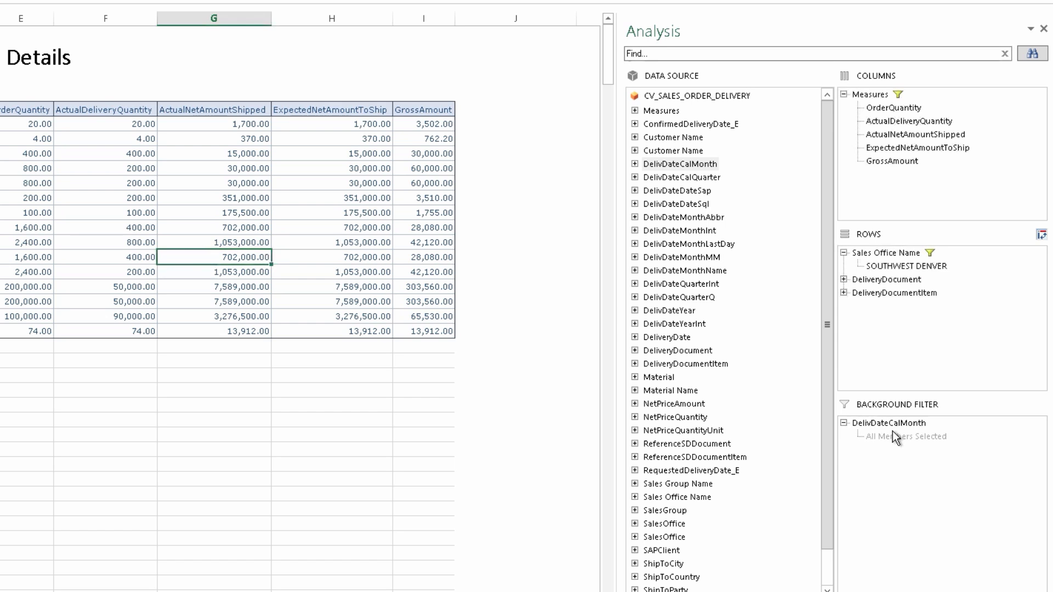
Filter the DelivDateCalMonth background filter to month 201608 only.
right_click(887, 423)
left_click(947, 432)
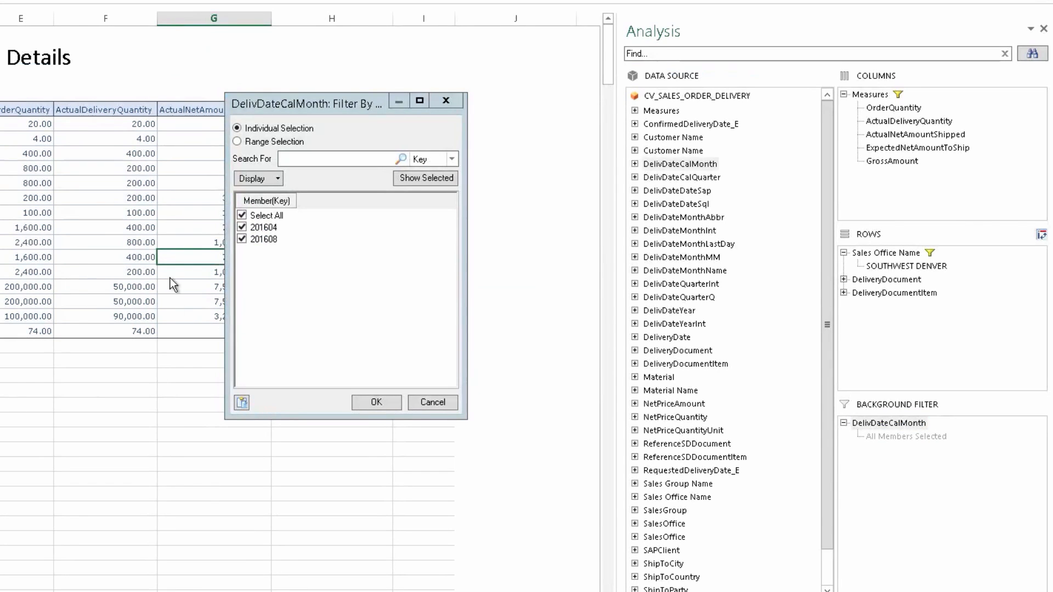
left_click(242, 227)
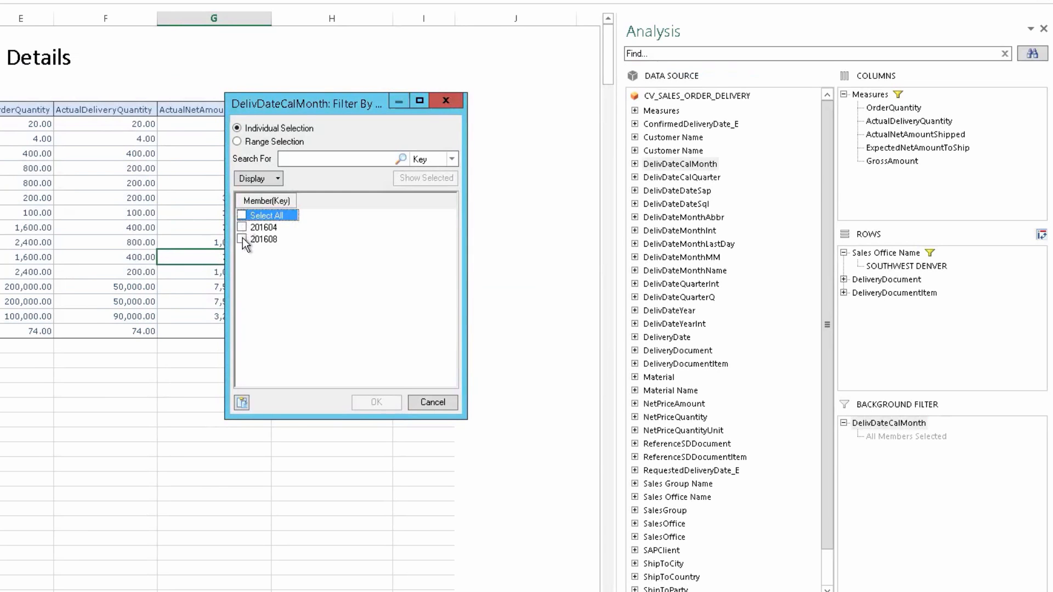
left_click(242, 239)
left_click(378, 404)
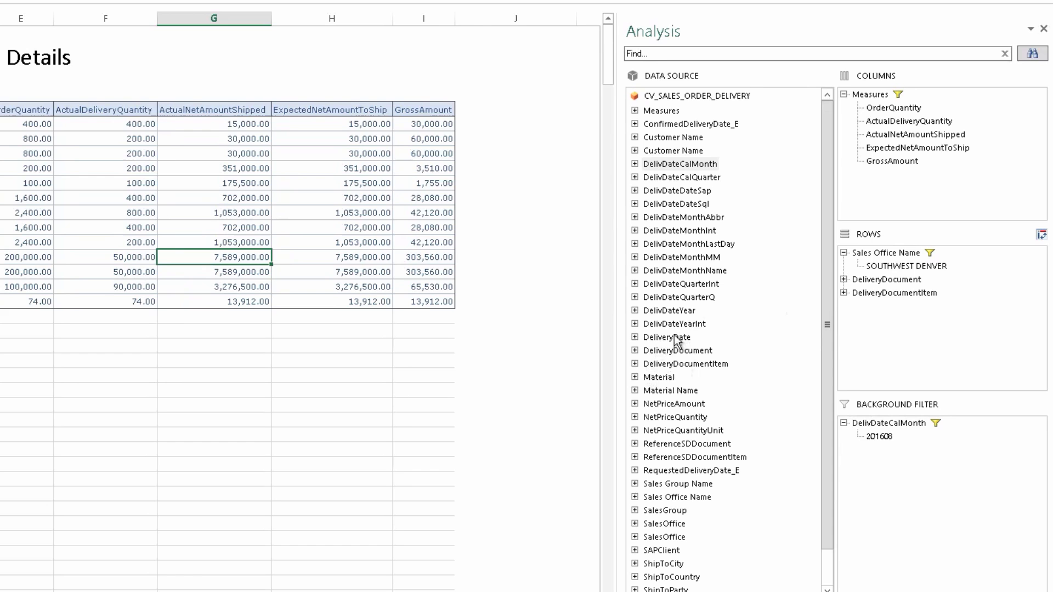
Add DeliveryDate and ReferenceSDDocument to the rows, placing ReferenceSDDocument above DeliveryDocument.
left_click_drag(667, 338, 896, 325)
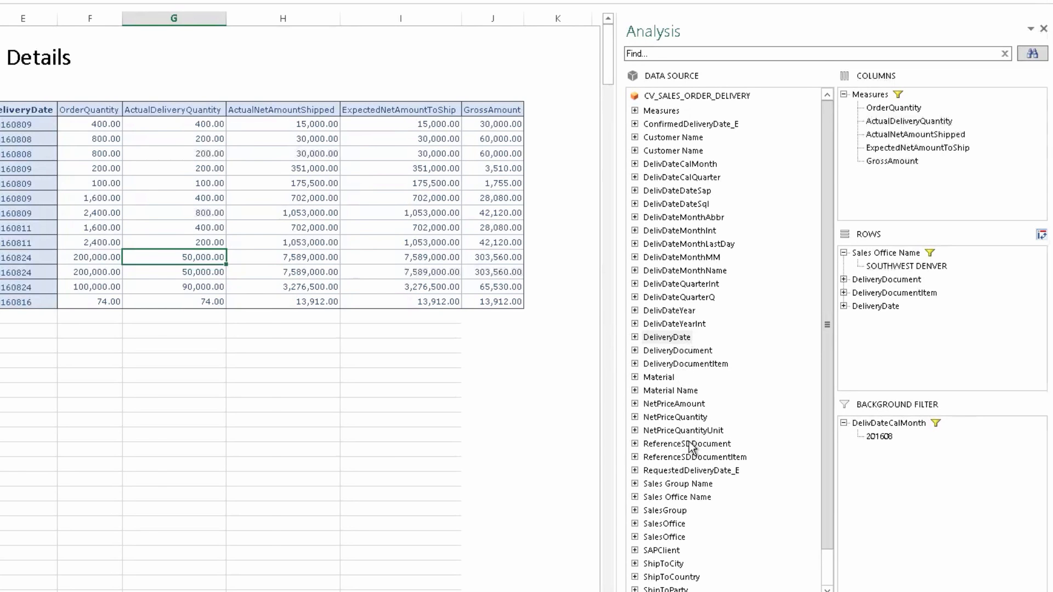
left_click_drag(687, 444, 872, 309)
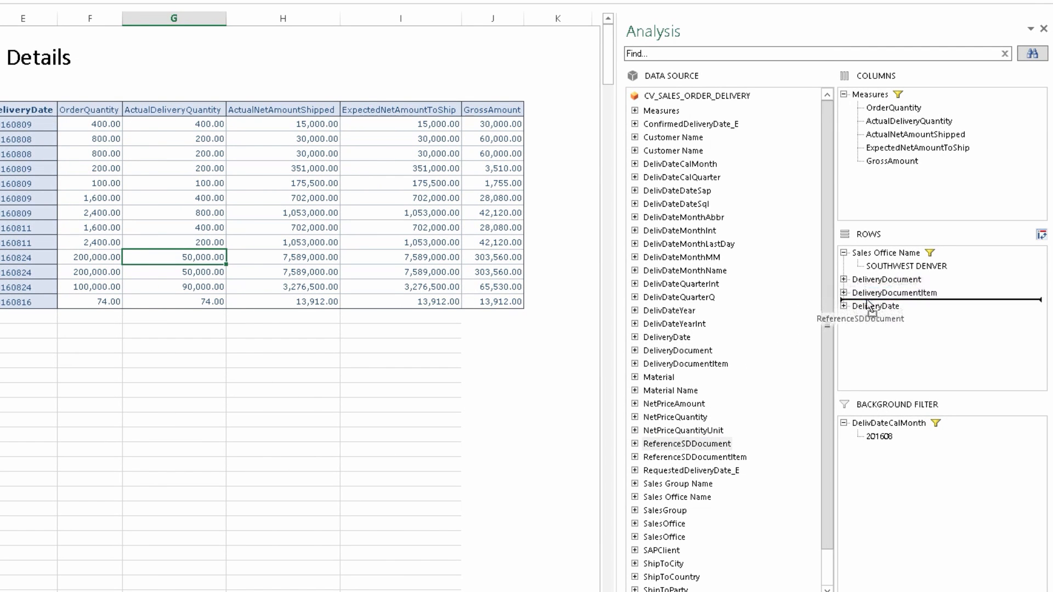
left_click_drag(872, 309, 877, 280)
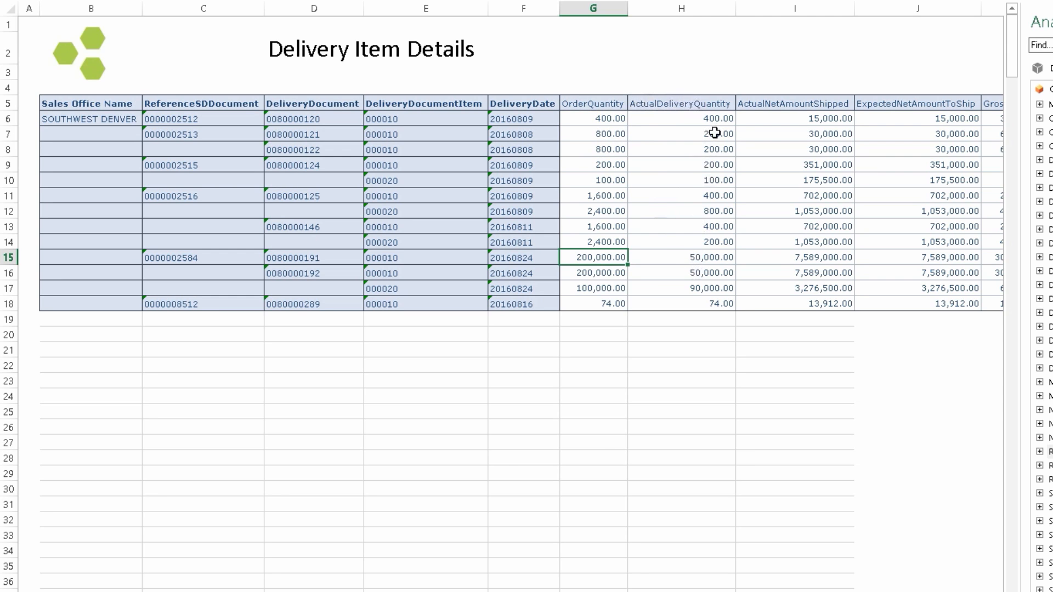
Select the ActualDeliveryQuantity header and bring up the Calculations menu.
left_click(673, 104)
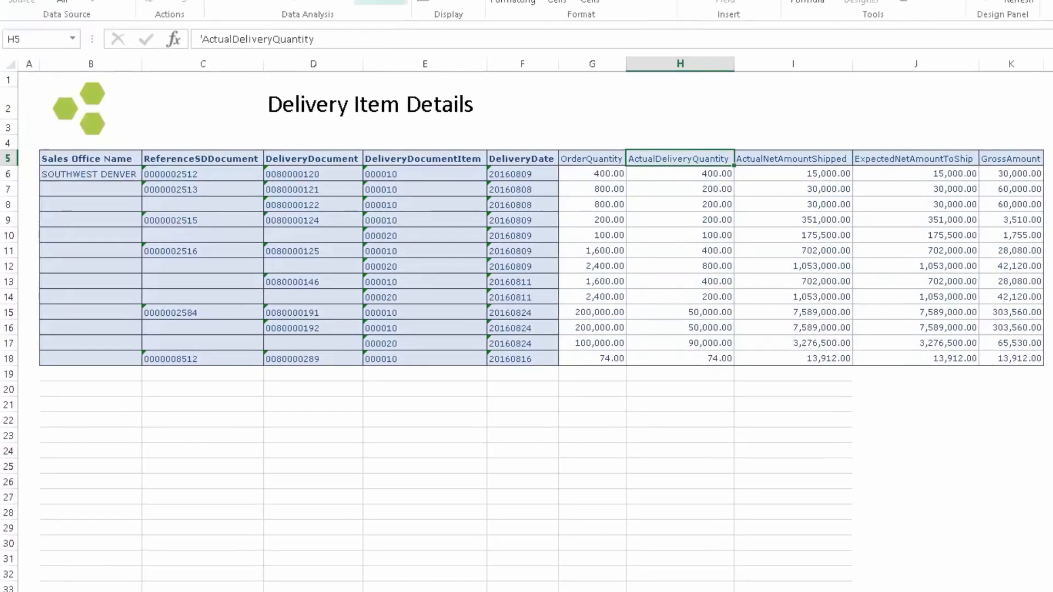
left_click(380, 51)
Create an advanced calculation Delivery Diff = OrderQuantity - ActualDeliveryQuantity.
left_click(435, 105)
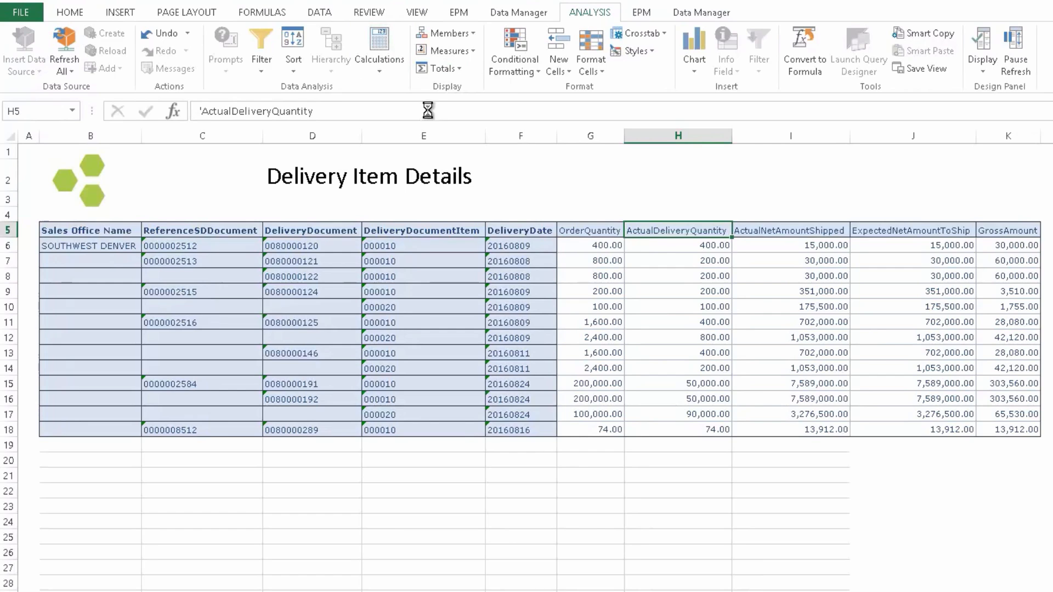
double_click(622, 264)
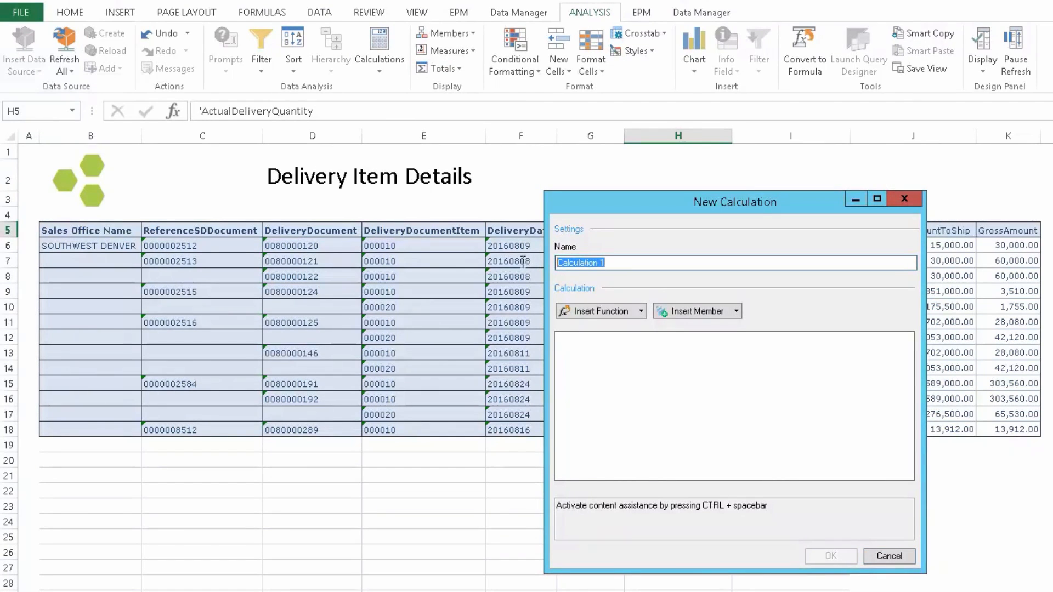
type("Delivery Diff")
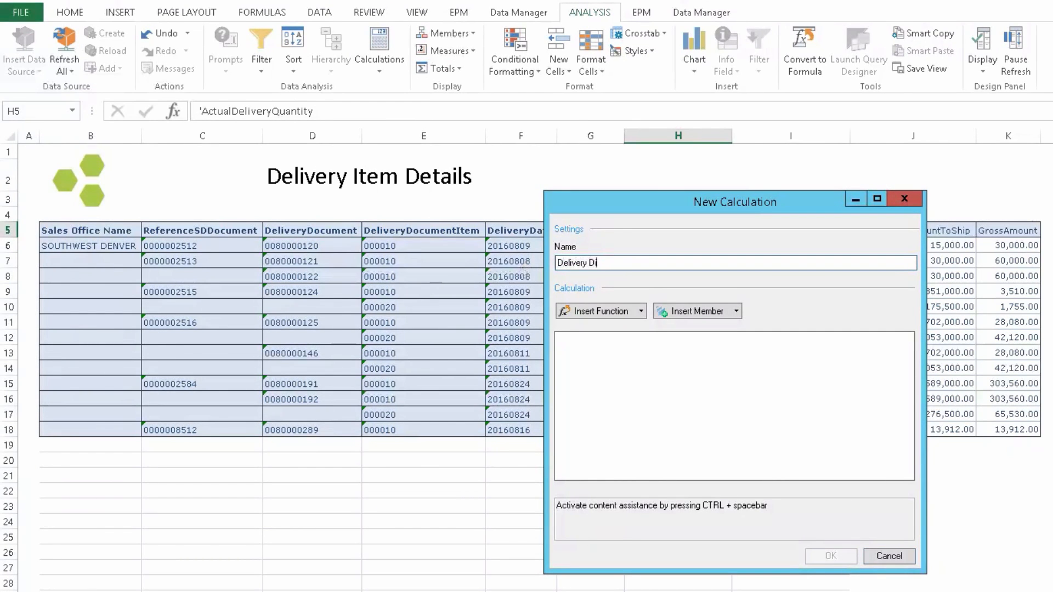
left_click(735, 312)
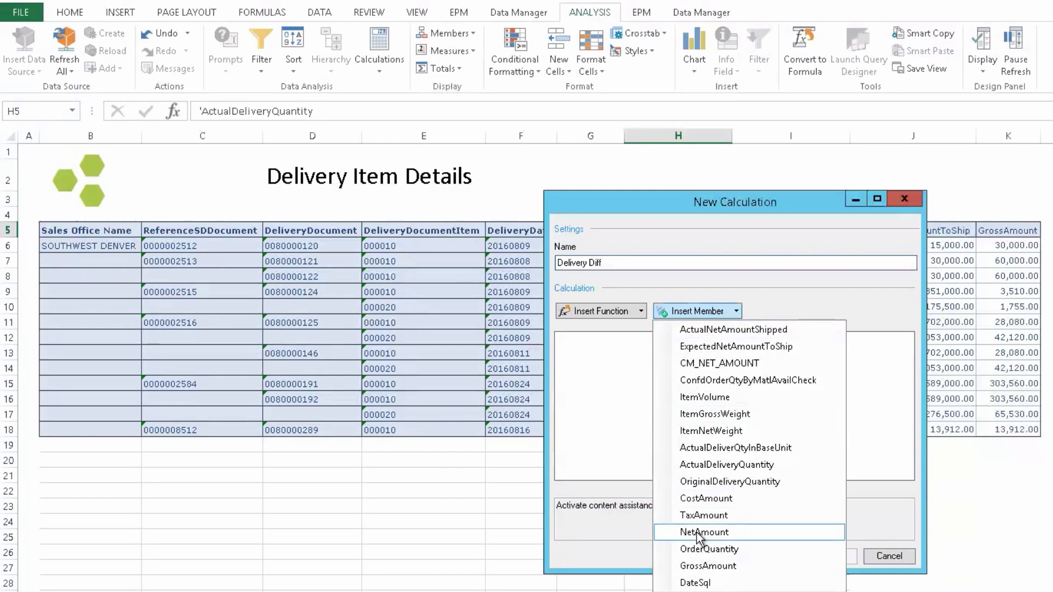
left_click(730, 549)
type("'OrderQuantity' -")
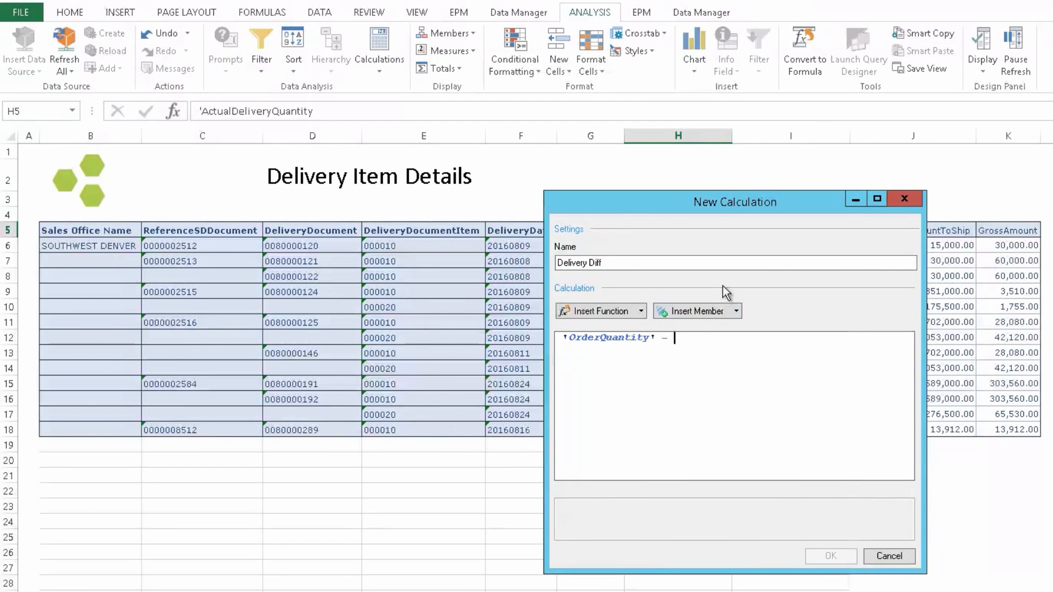
left_click(728, 311)
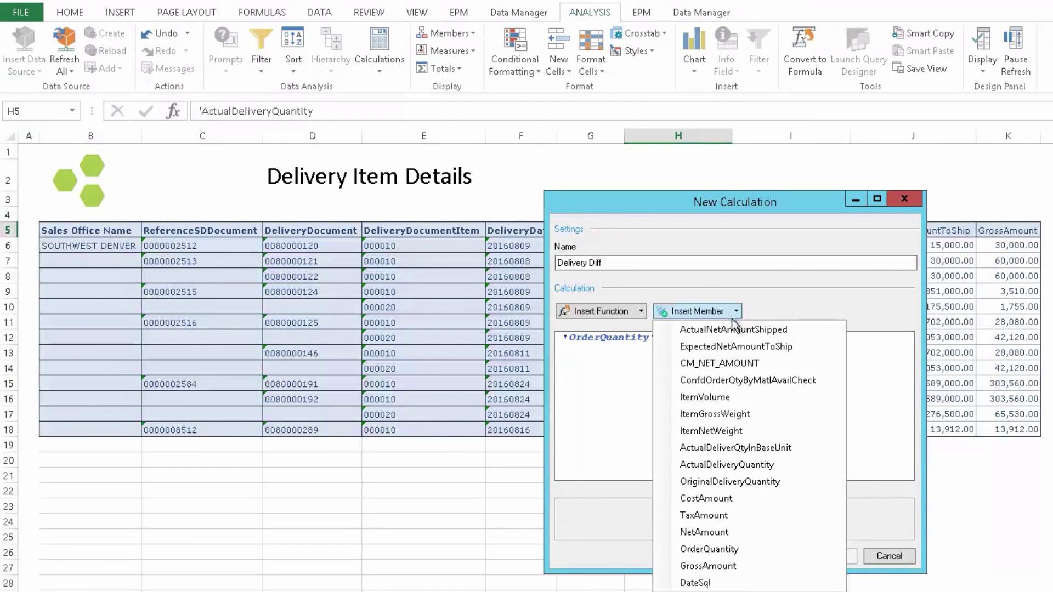
left_click(760, 465)
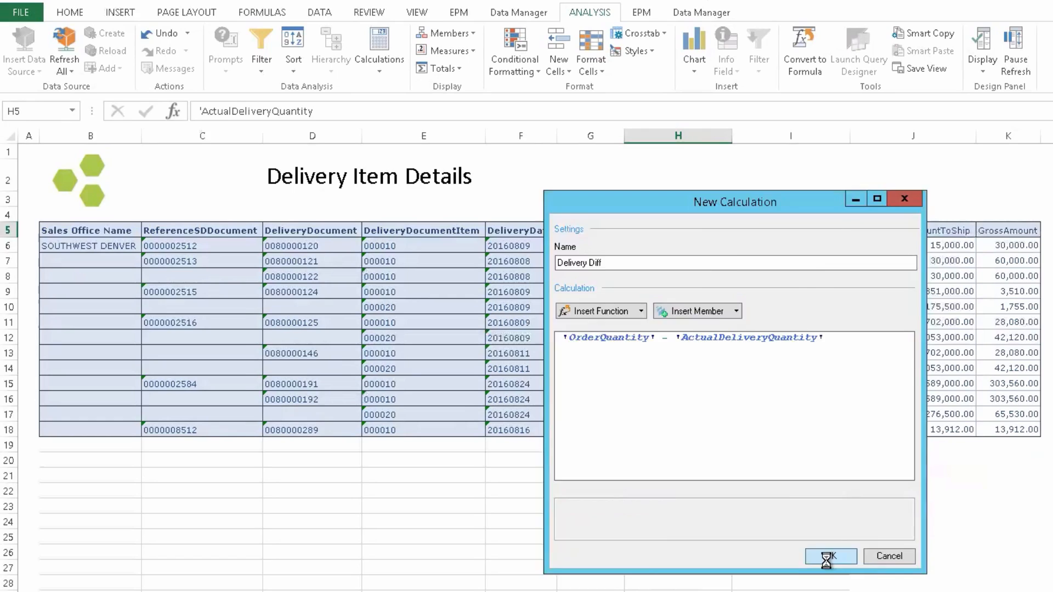
left_click(830, 557)
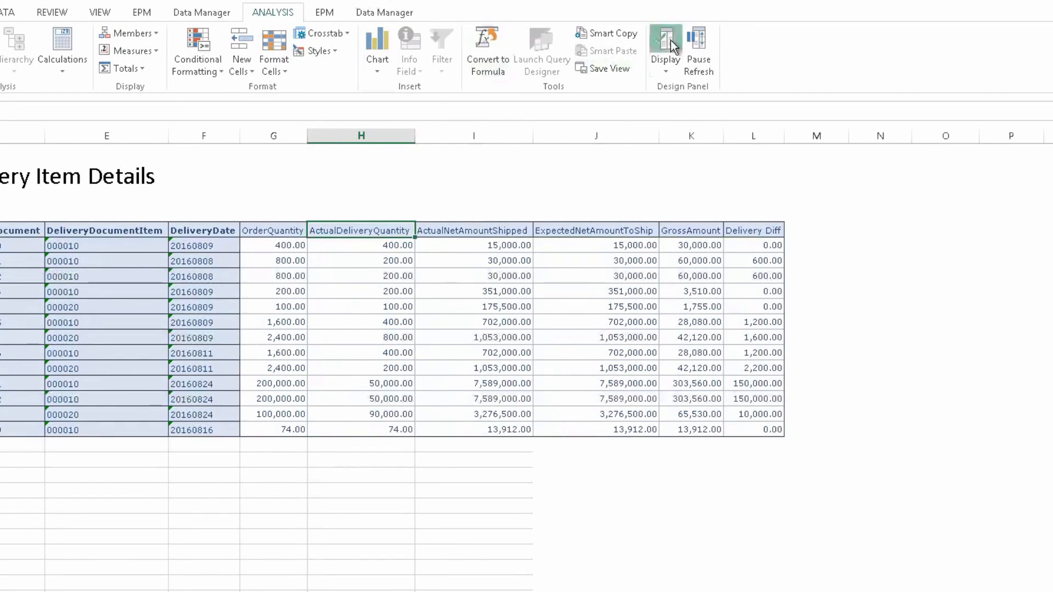
Move Delivery Diff right after ActualDeliveryQuantity in the columns layout.
left_click(672, 45)
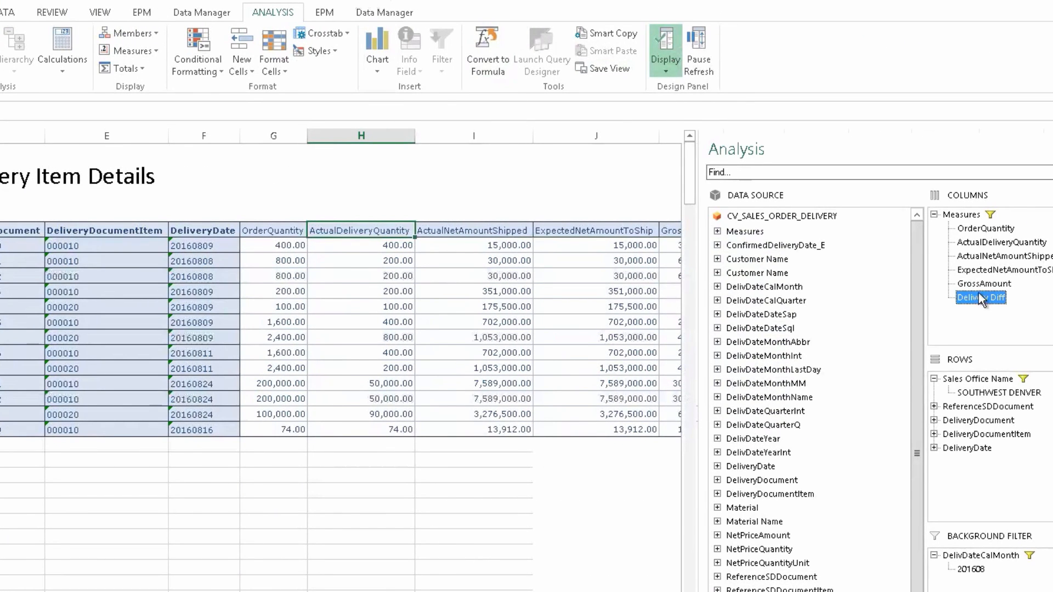
left_click_drag(982, 299, 988, 250)
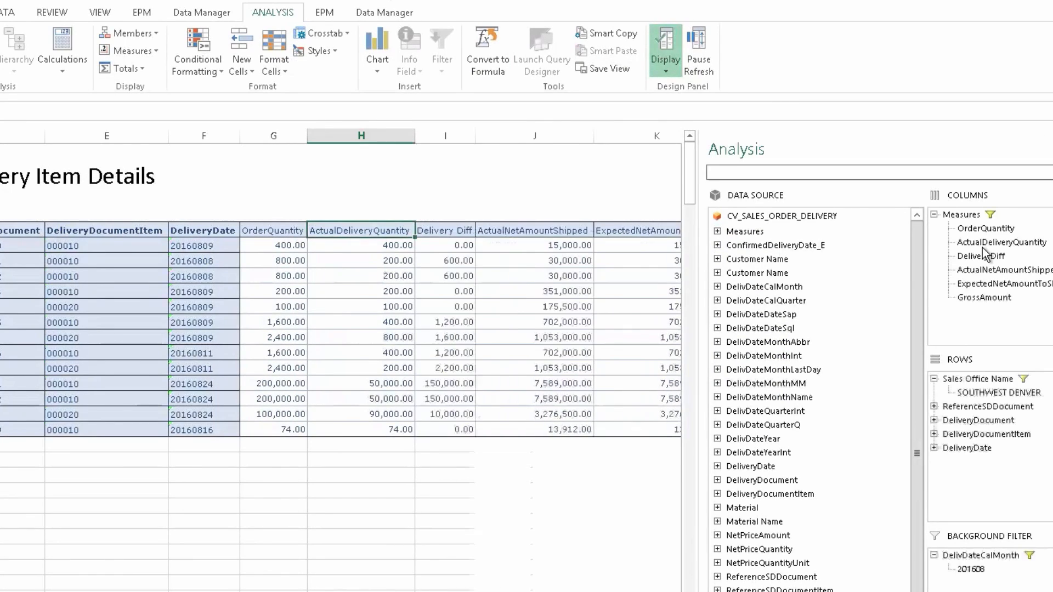
left_click(667, 44)
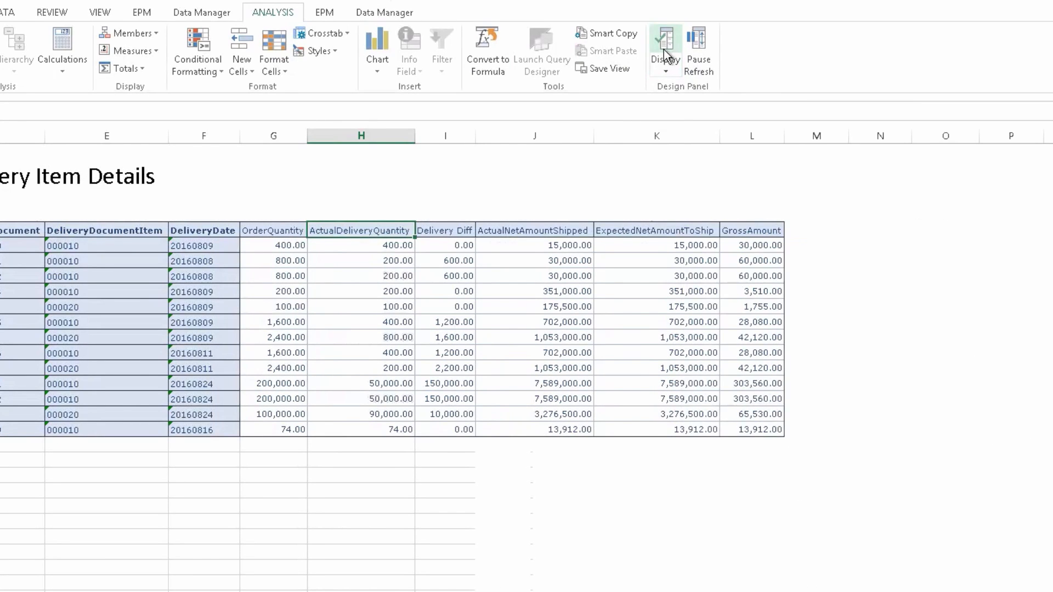
scroll(362, 165, "left", 3)
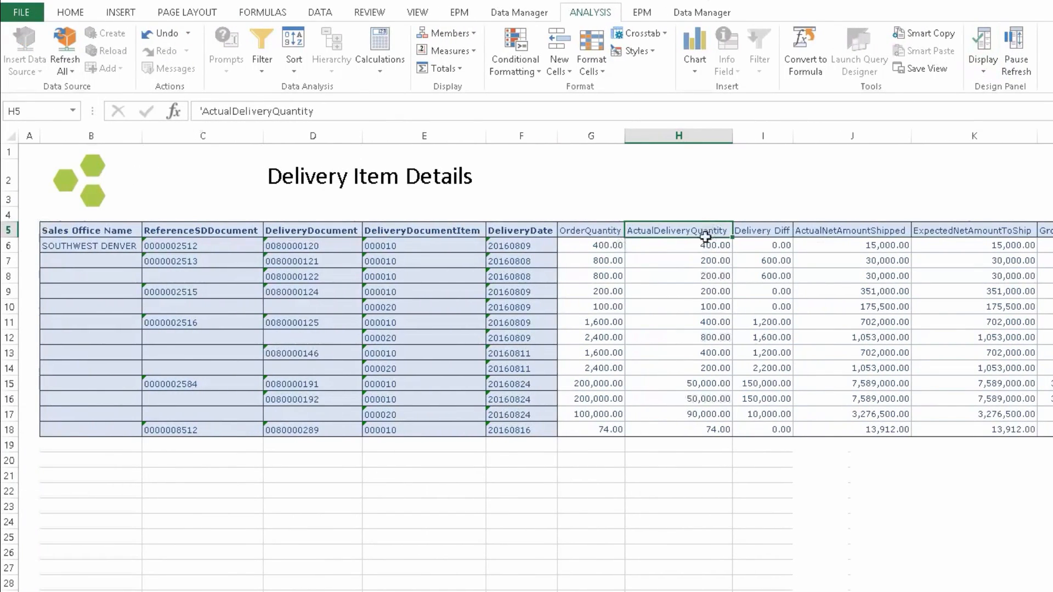
Inspect several Delivery Diff values and select the column header.
left_click(774, 263)
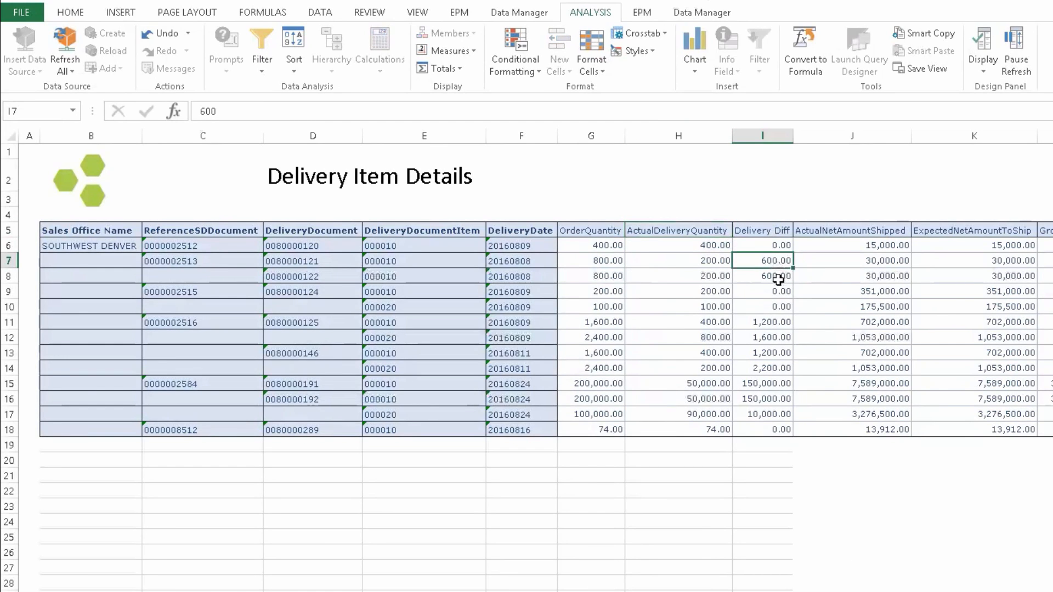
left_click(780, 280)
left_click(766, 368)
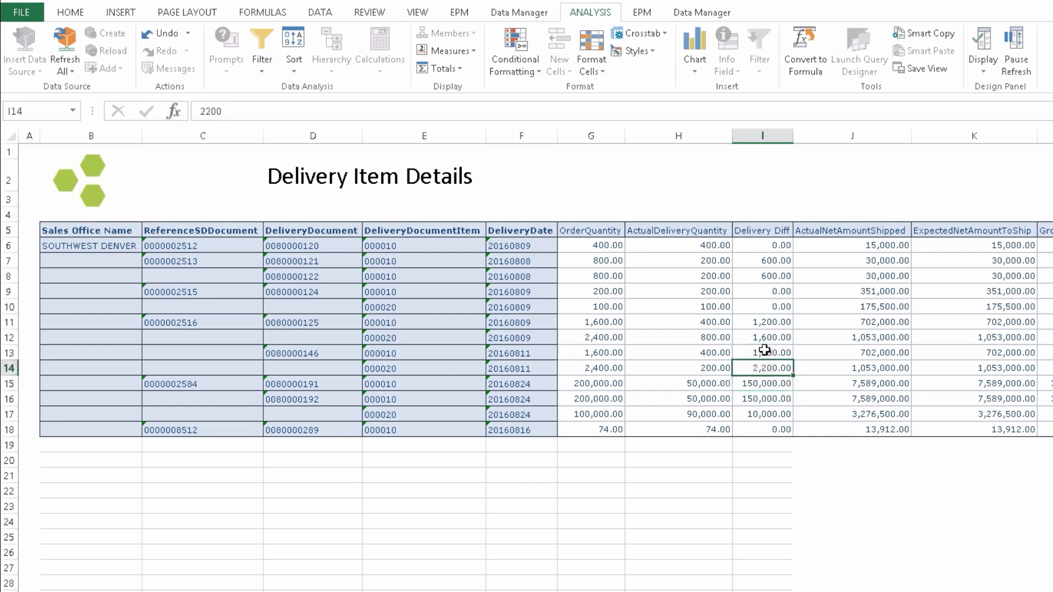
left_click(761, 231)
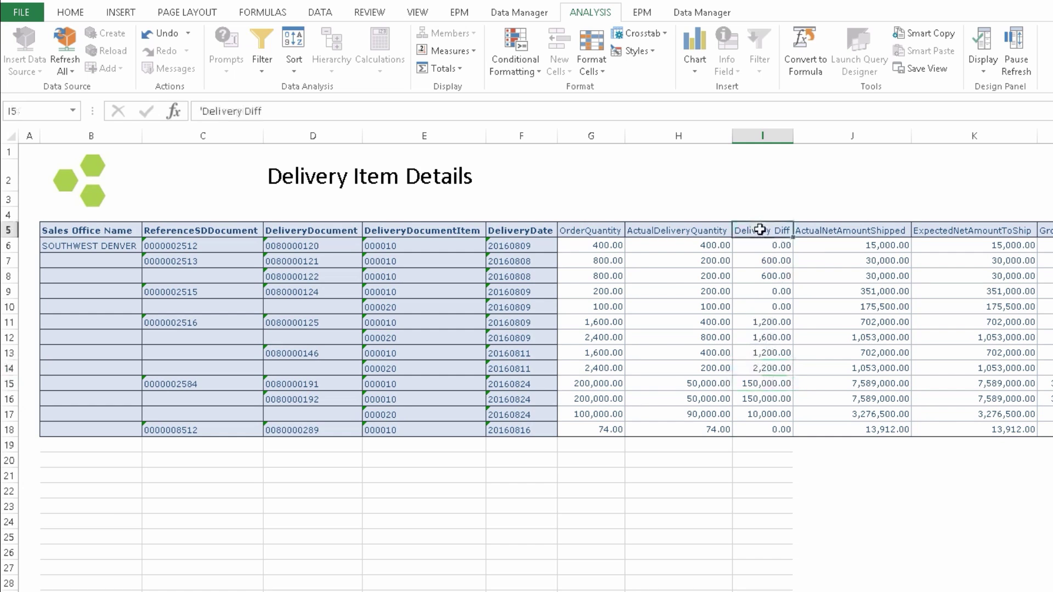
Create conditional formatting rule 'Del Diff' on Delivery Diff: red where Greater Than 0, and apply it.
left_click(517, 63)
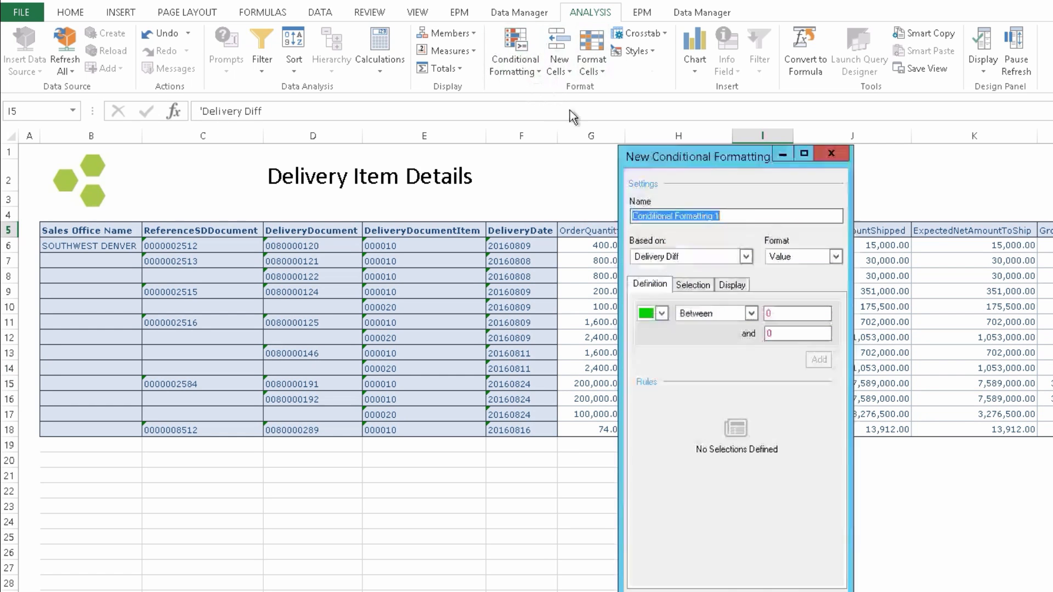
left_click(664, 312)
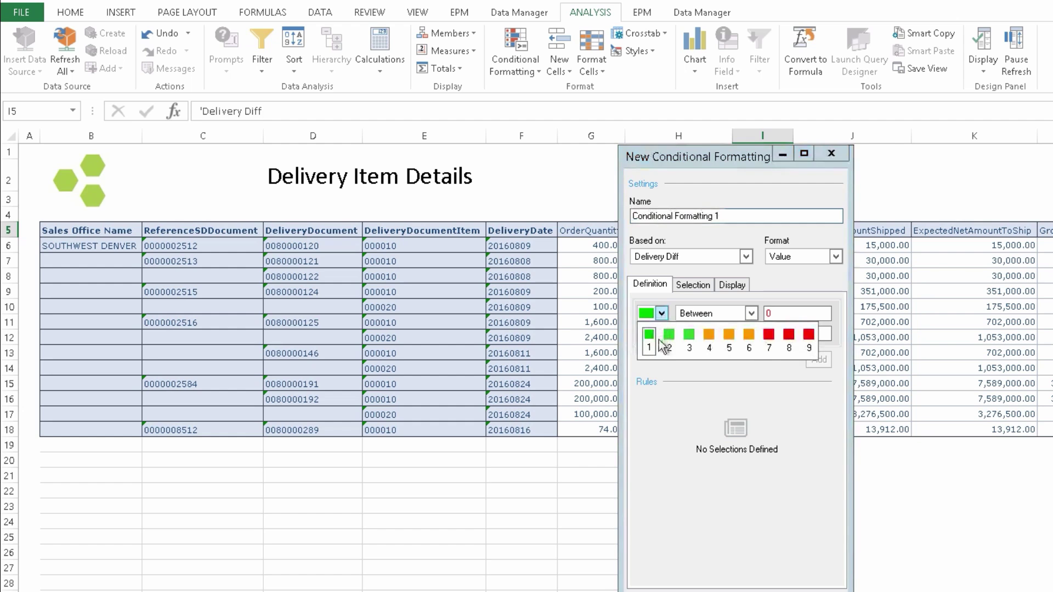
left_click(809, 342)
left_click(752, 314)
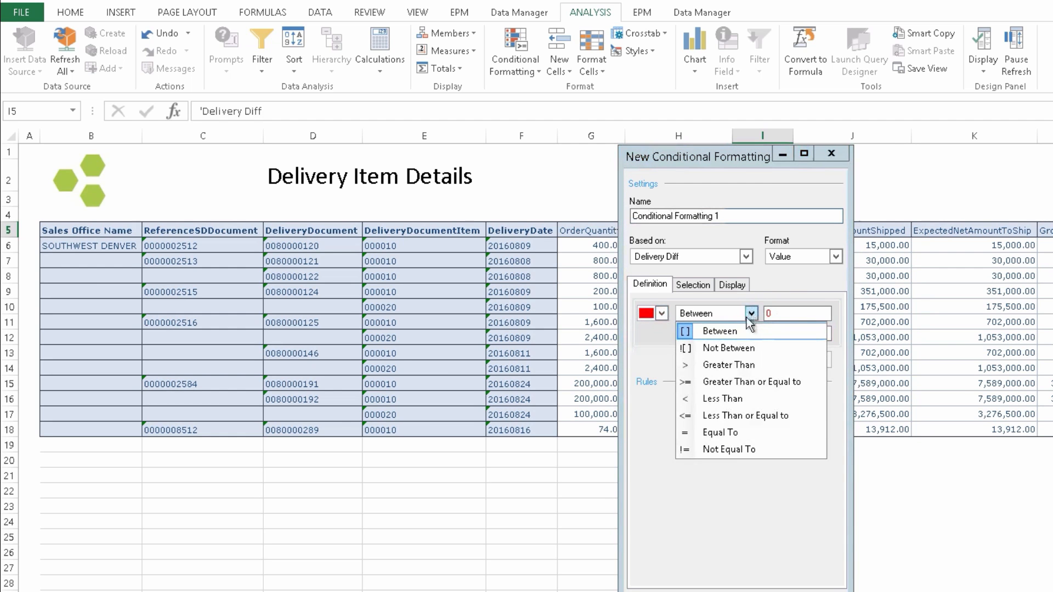
left_click(744, 366)
type("Del Diff")
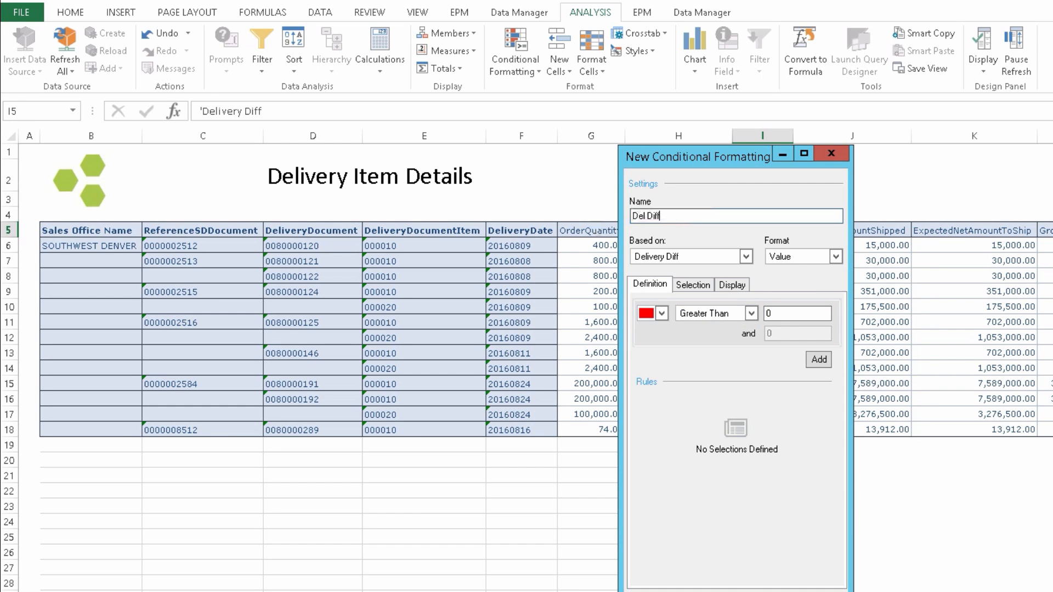
left_click(819, 359)
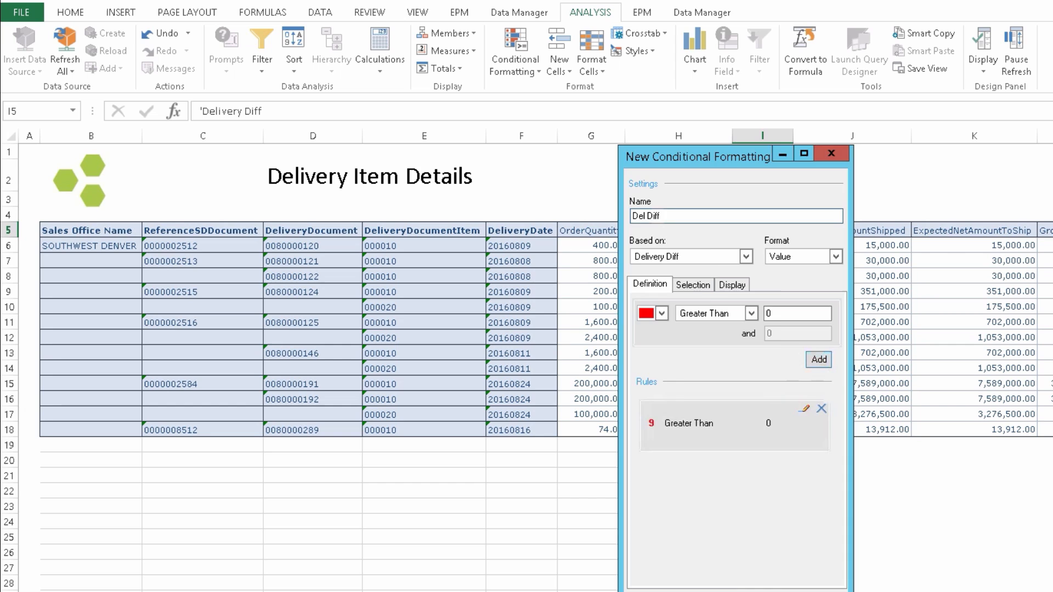
key("Return")
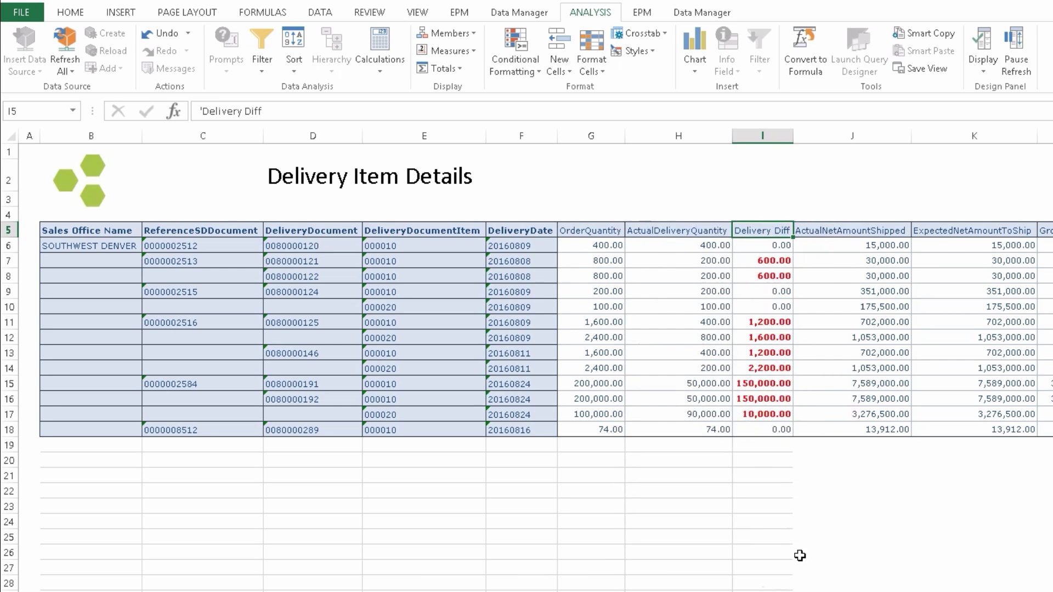